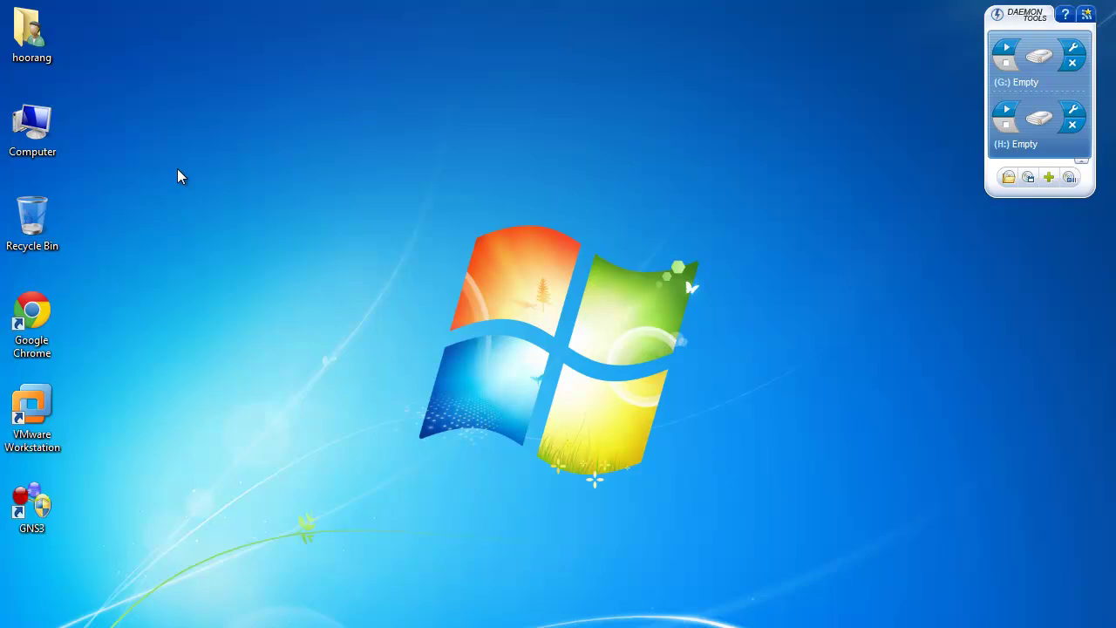
Step: Open the management console for this computer and display its Device Manager
right_click(37, 131)
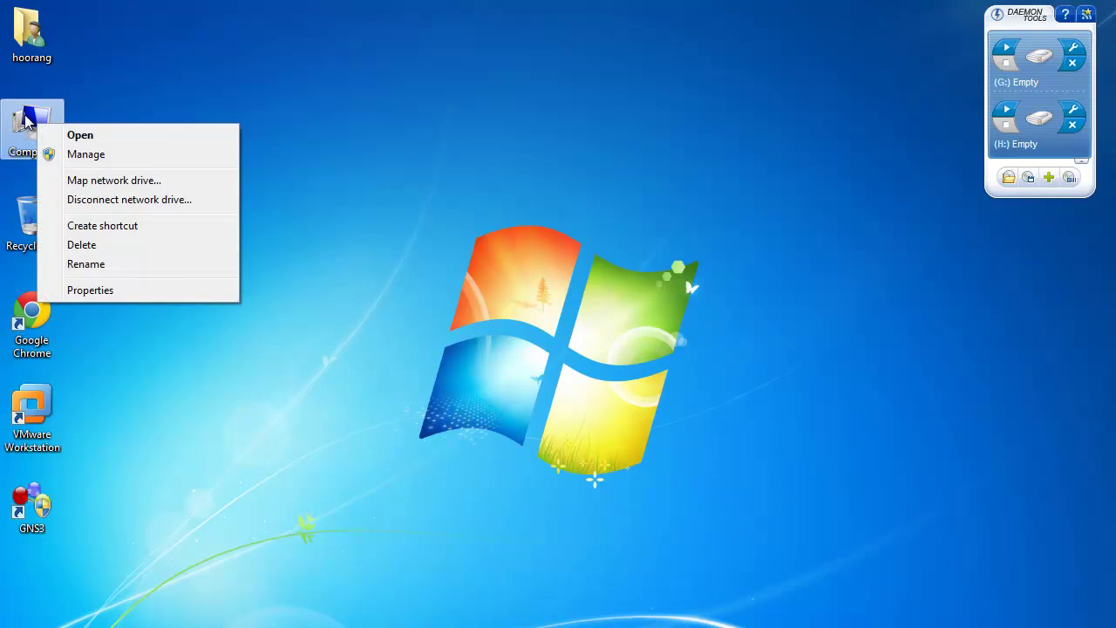
left_click(89, 155)
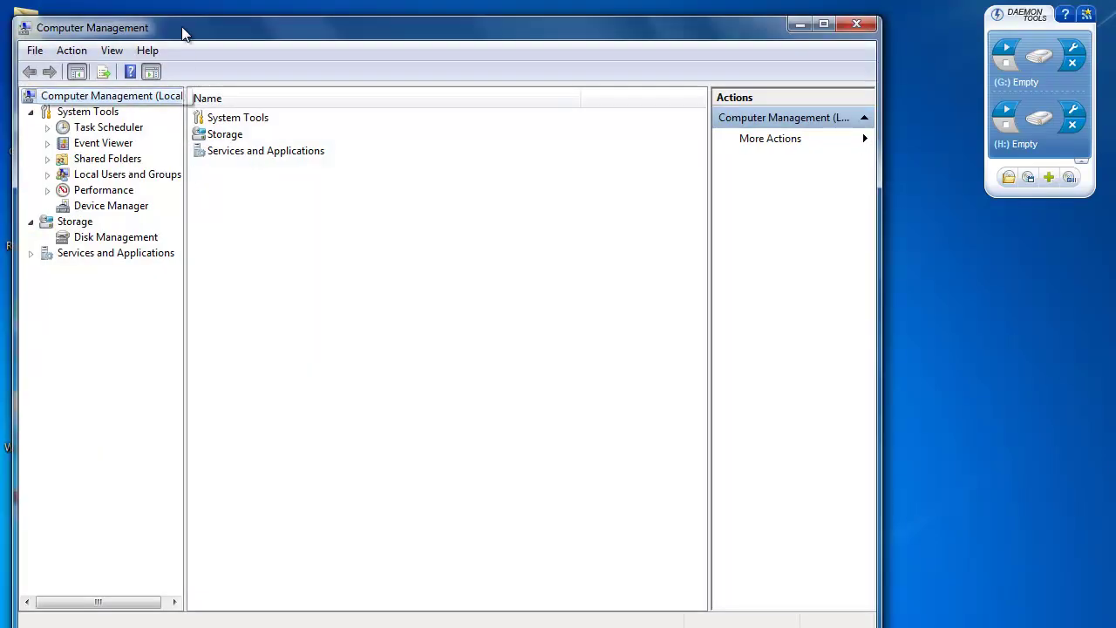
left_click_drag(185, 29, 229, 34)
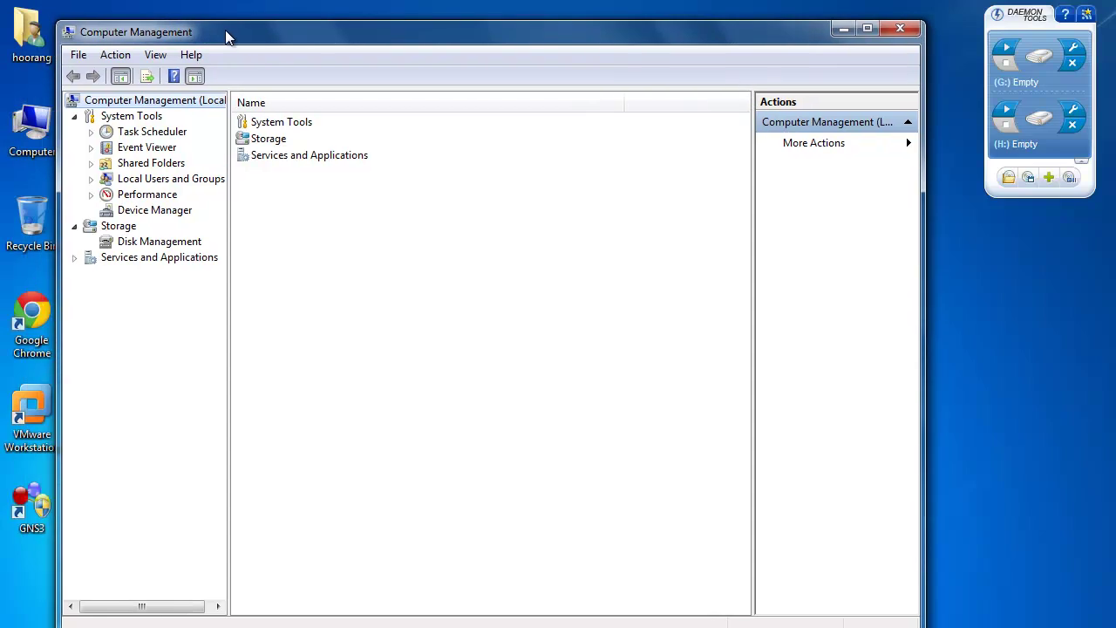
left_click(155, 211)
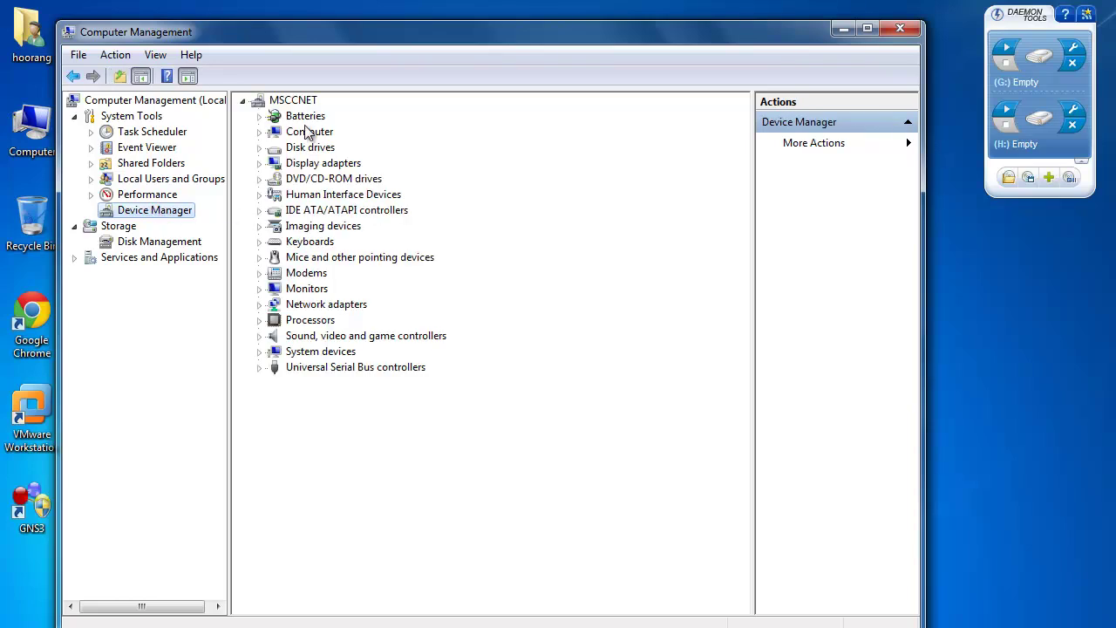
Step: Start adding legacy hardware to the computer and choose to install hardware manually selected from a list
right_click(291, 103)
left_click(380, 131)
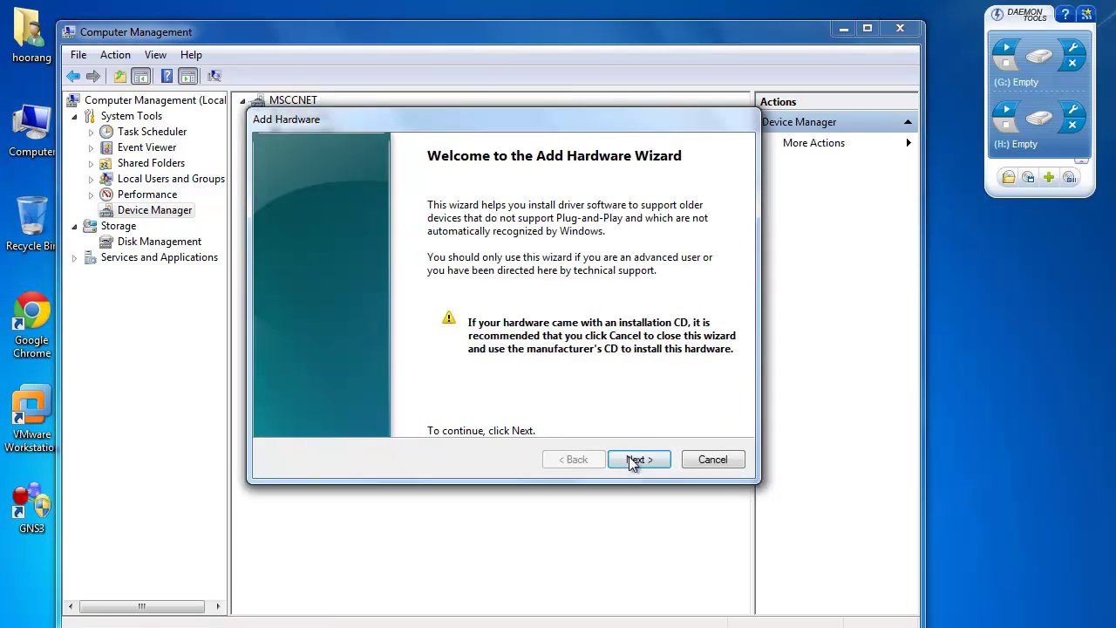
left_click(634, 460)
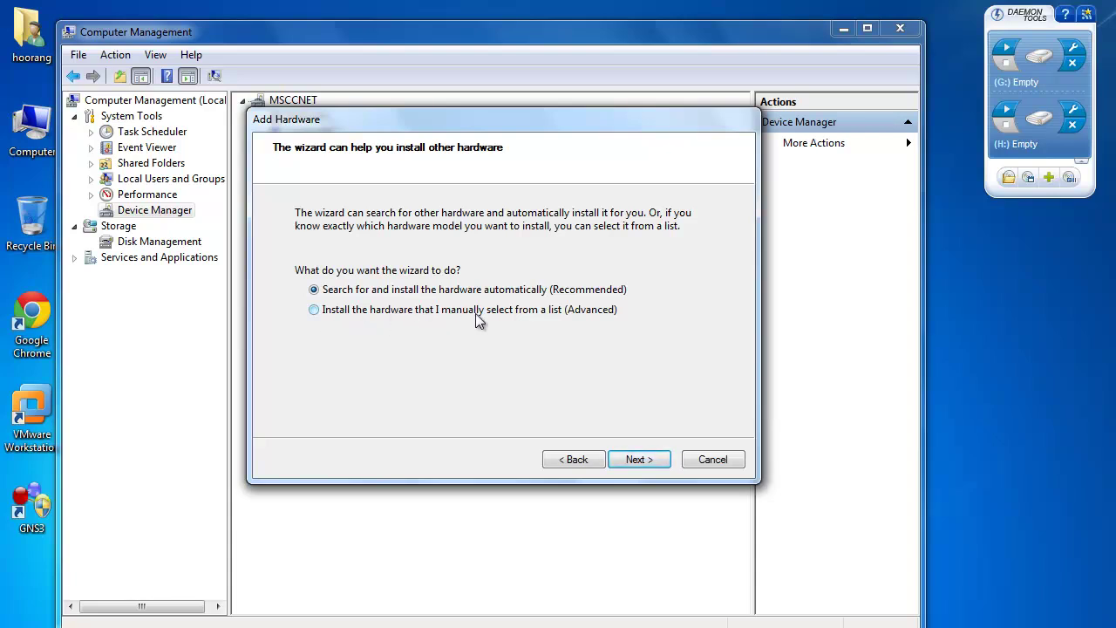
left_click(523, 315)
left_click(649, 458)
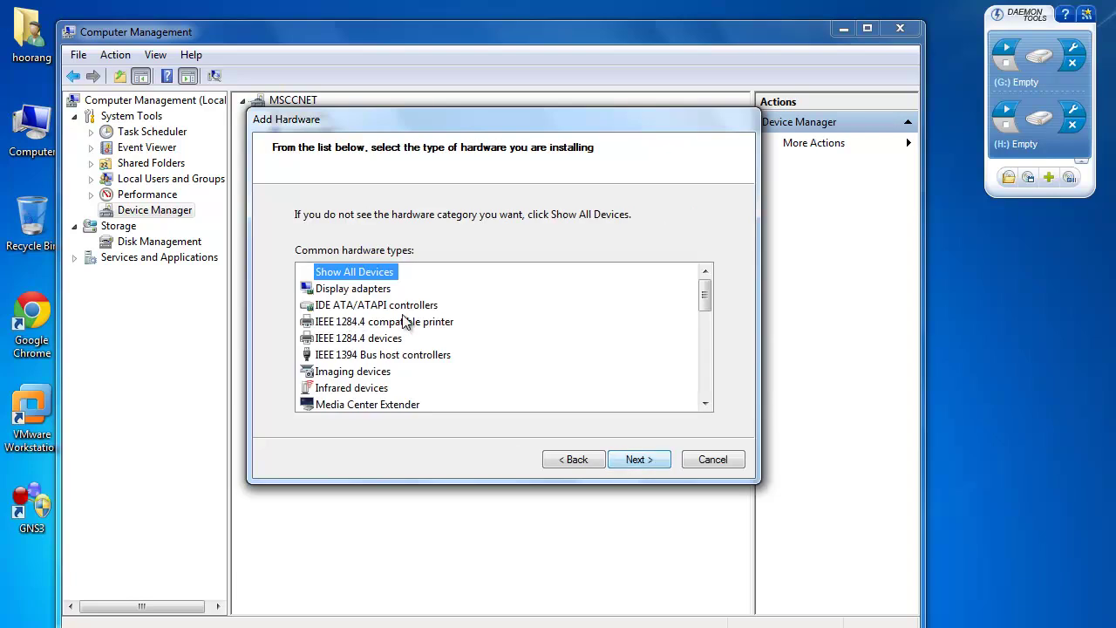
Step: Choose Network adapters as the type of hardware to install
scroll(437, 307, "down", 2)
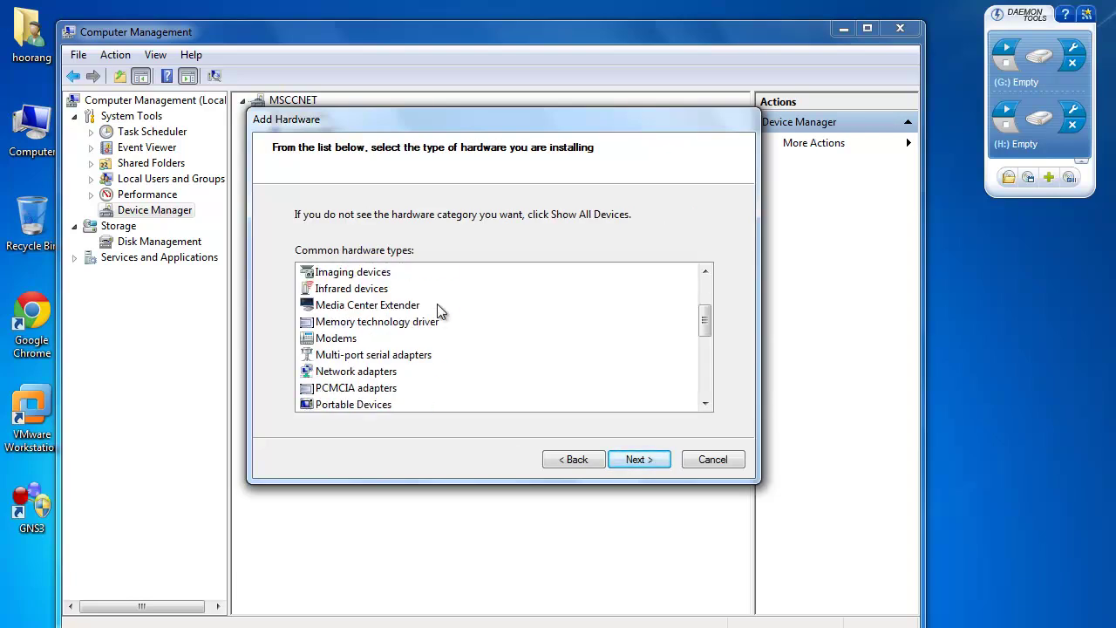
scroll(437, 304, "down", 1)
left_click(340, 323)
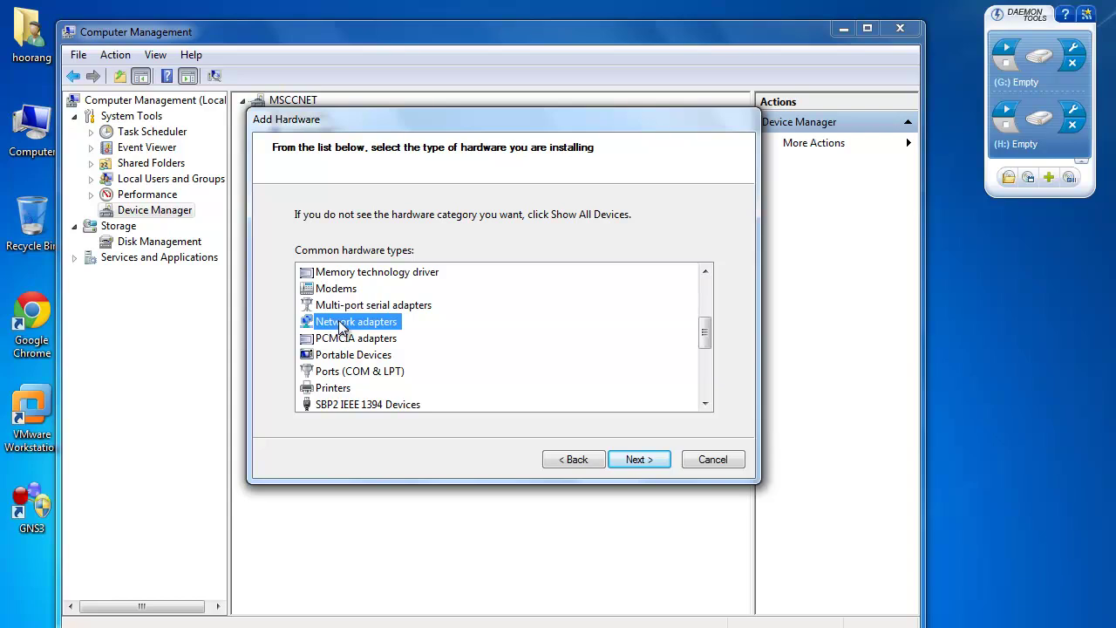
left_click(637, 460)
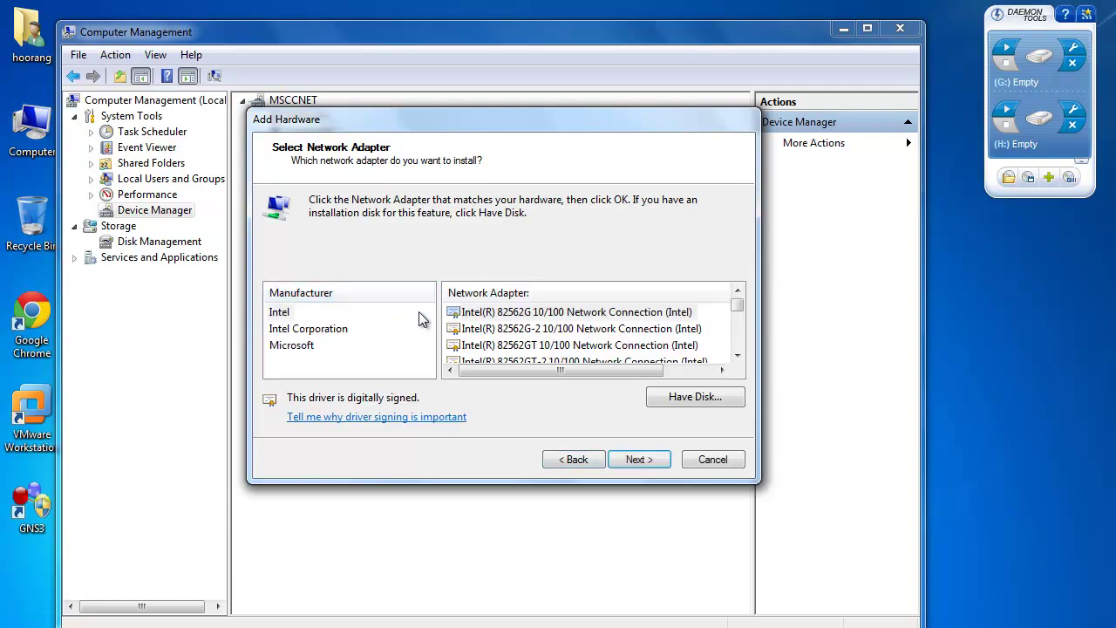
Step: Pick Microsoft as the manufacturer and Microsoft Loopback Adapter as the device, proceed to the installation stage and cancel the wizard
left_click(301, 349)
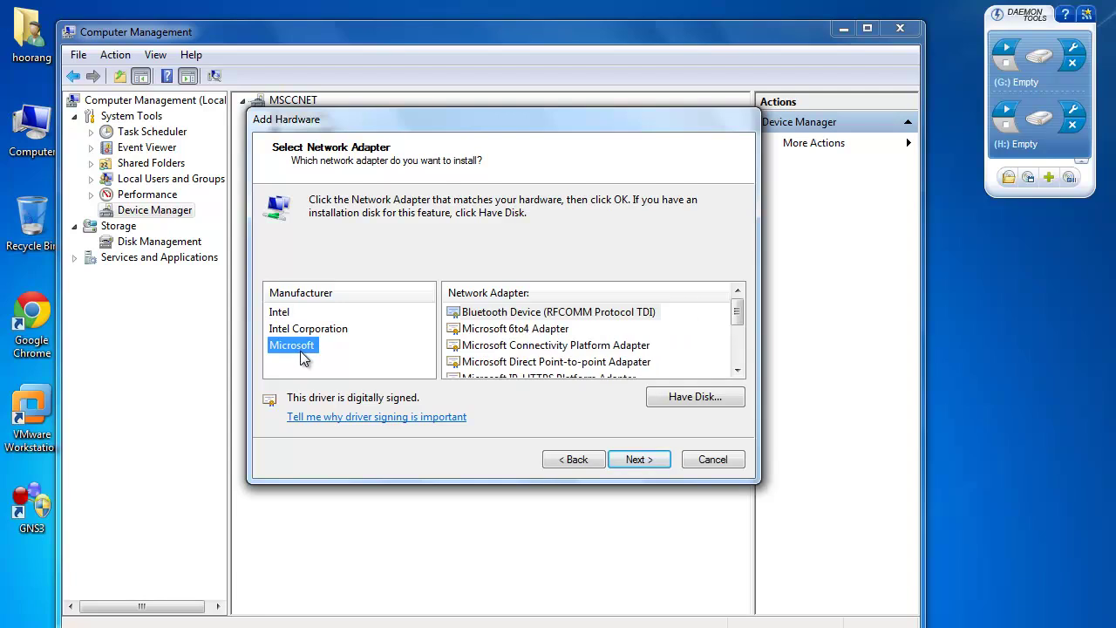
left_click_drag(737, 319, 739, 324)
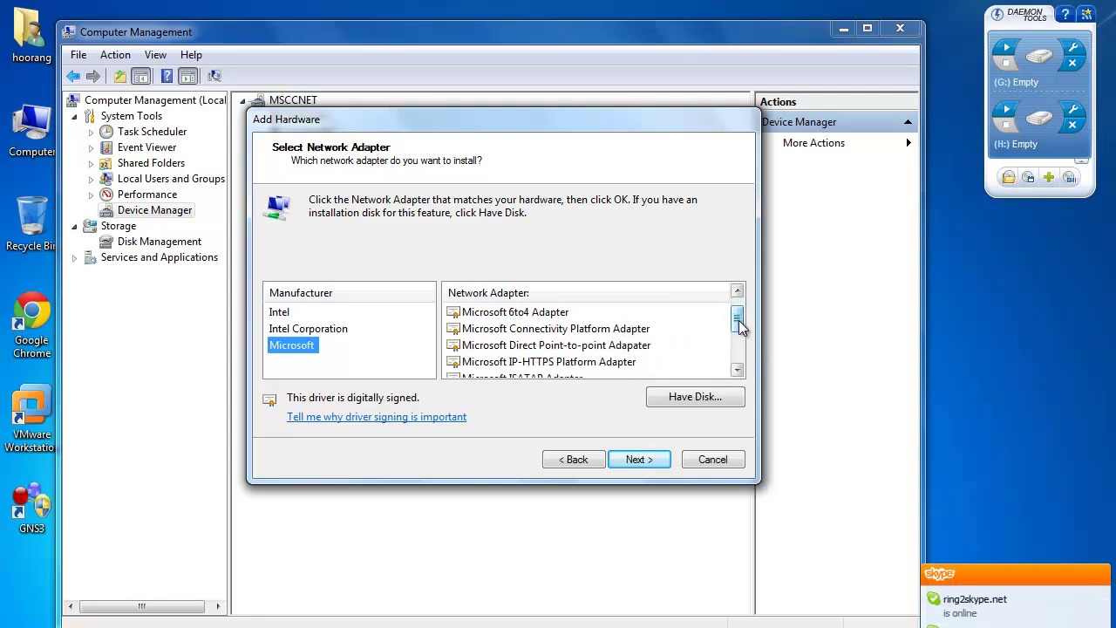
left_click(1100, 578)
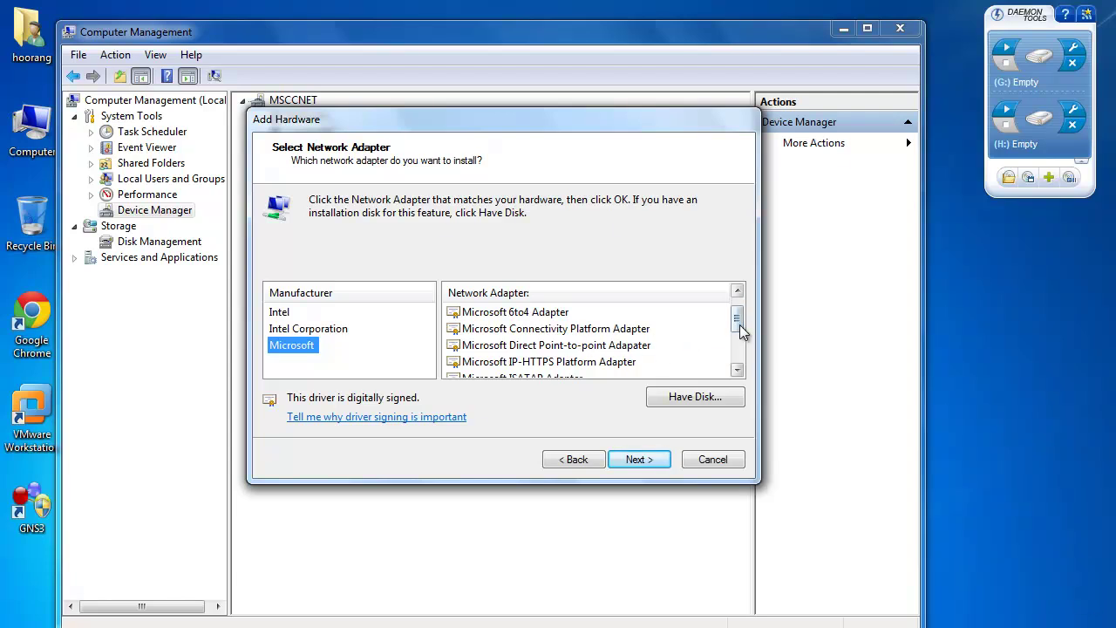
left_click_drag(740, 325, 742, 336)
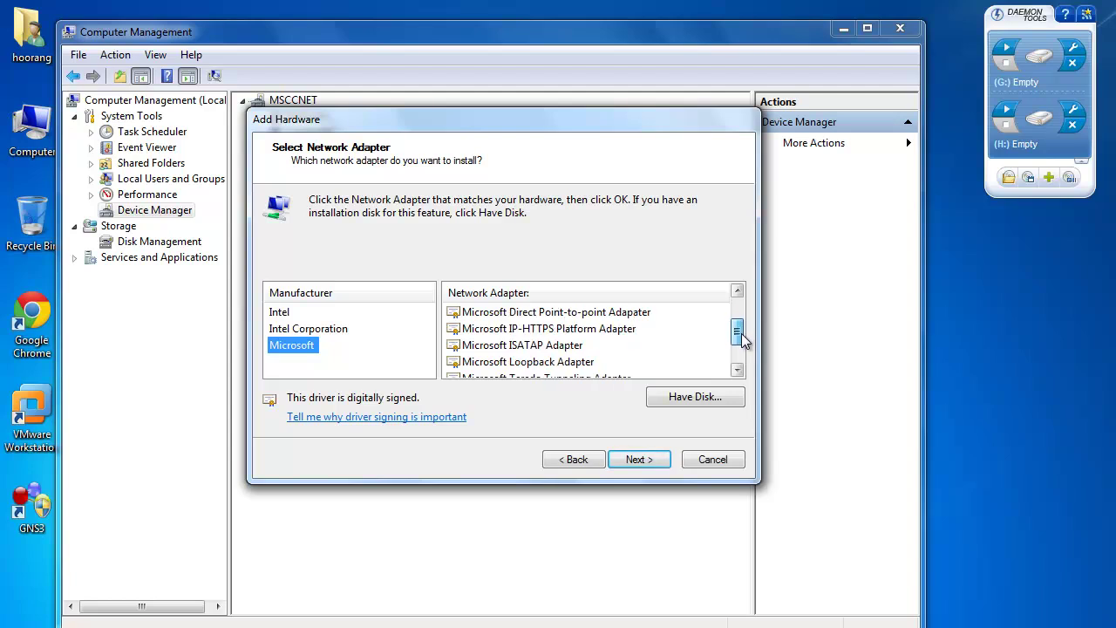
left_click(572, 361)
left_click(648, 461)
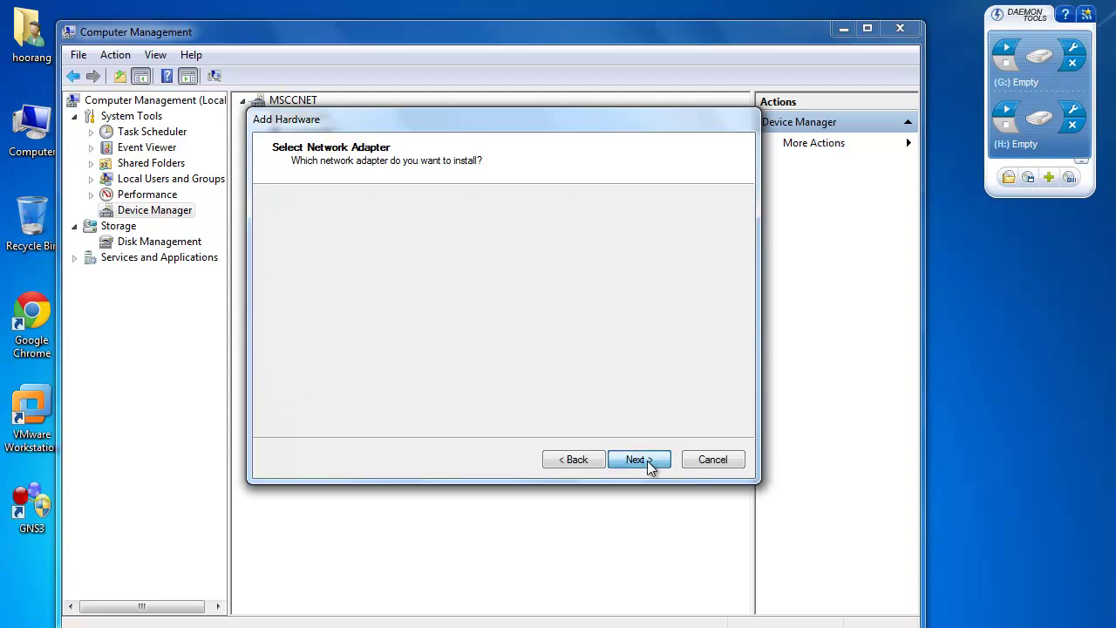
left_click(640, 462)
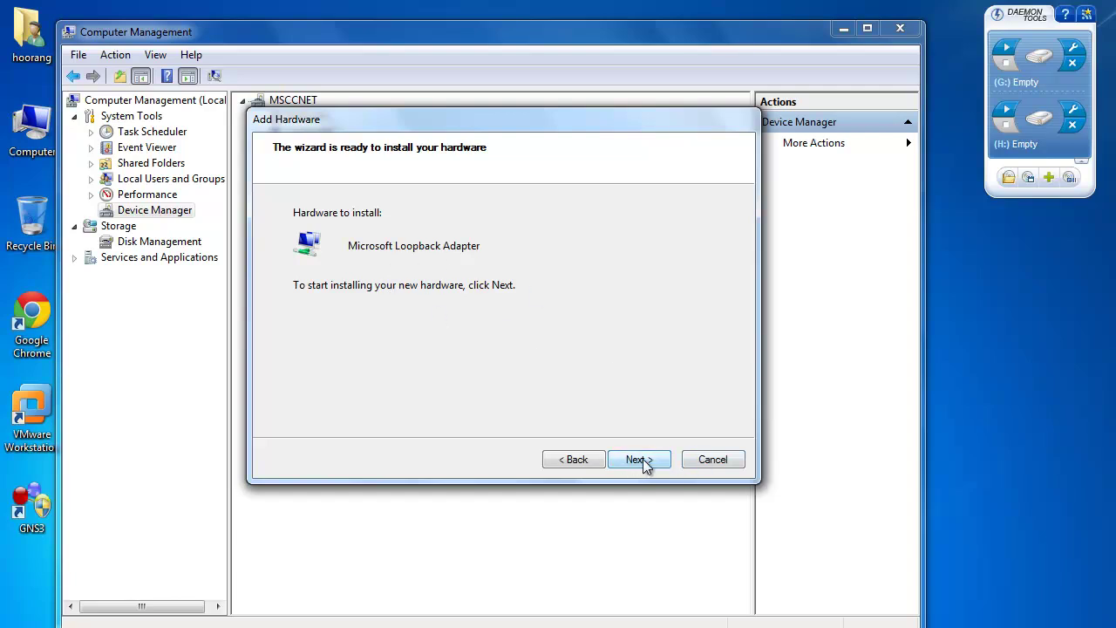
left_click(725, 460)
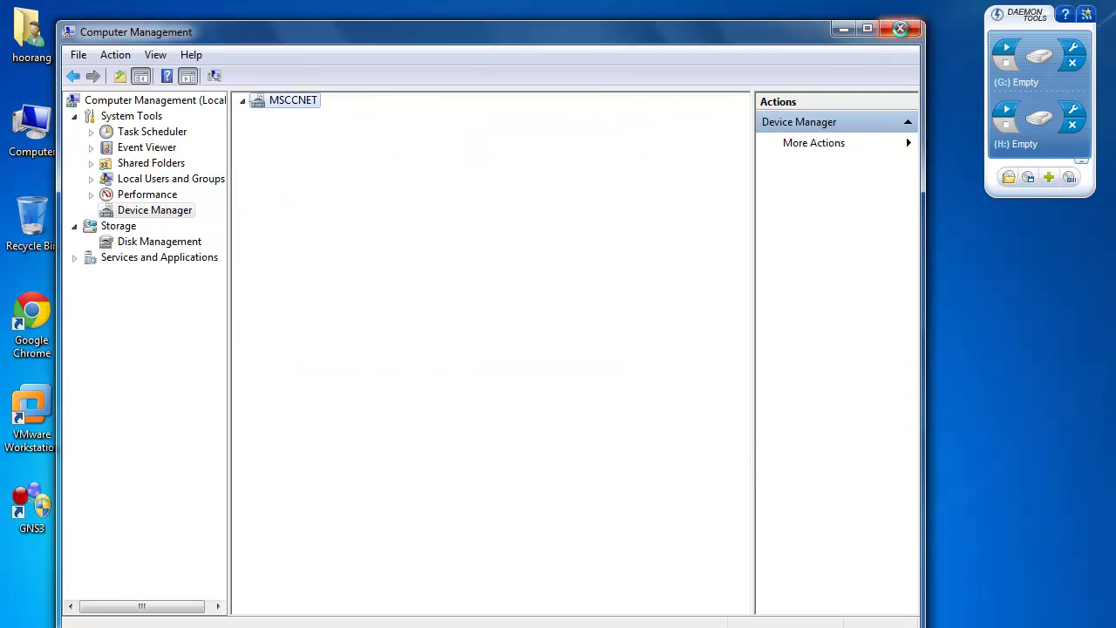
Step: Close Computer Management and open the adapter settings from the Network and Sharing Center
double_click(257, 102)
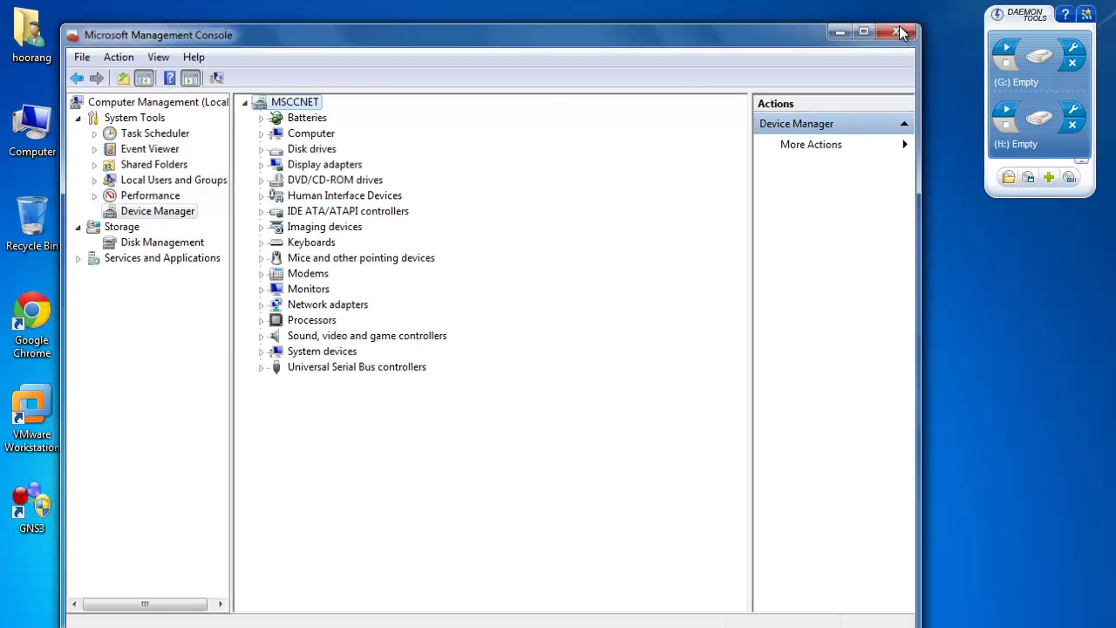
left_click(902, 32)
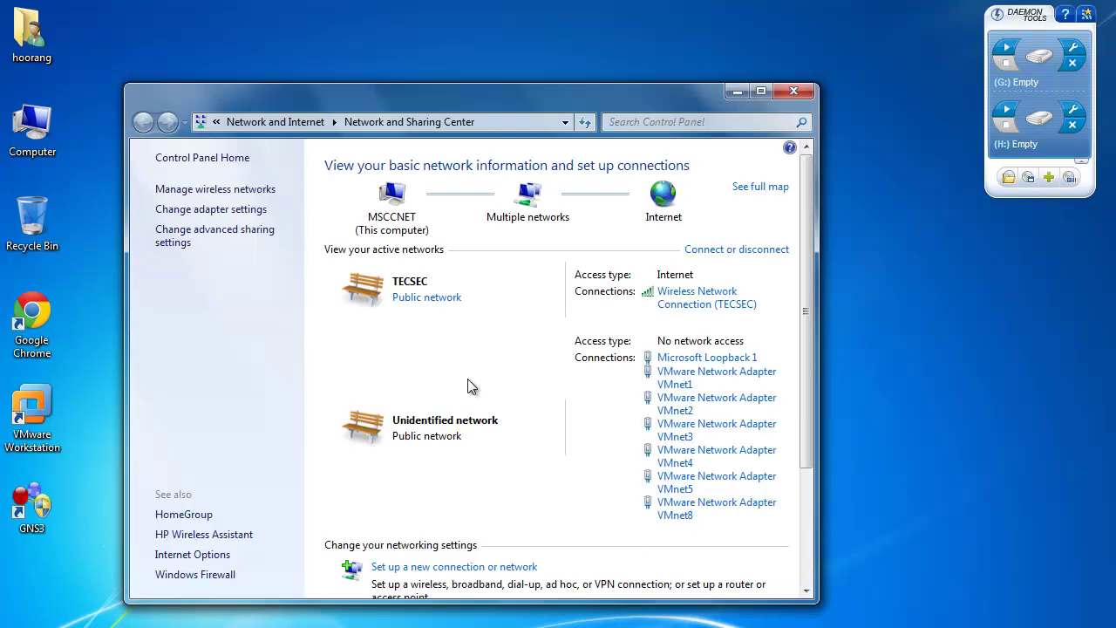
left_click(235, 213)
Step: Open the name of the Microsoft Loopback 1 connection for editing and leave it without entering a new name
left_click(473, 209)
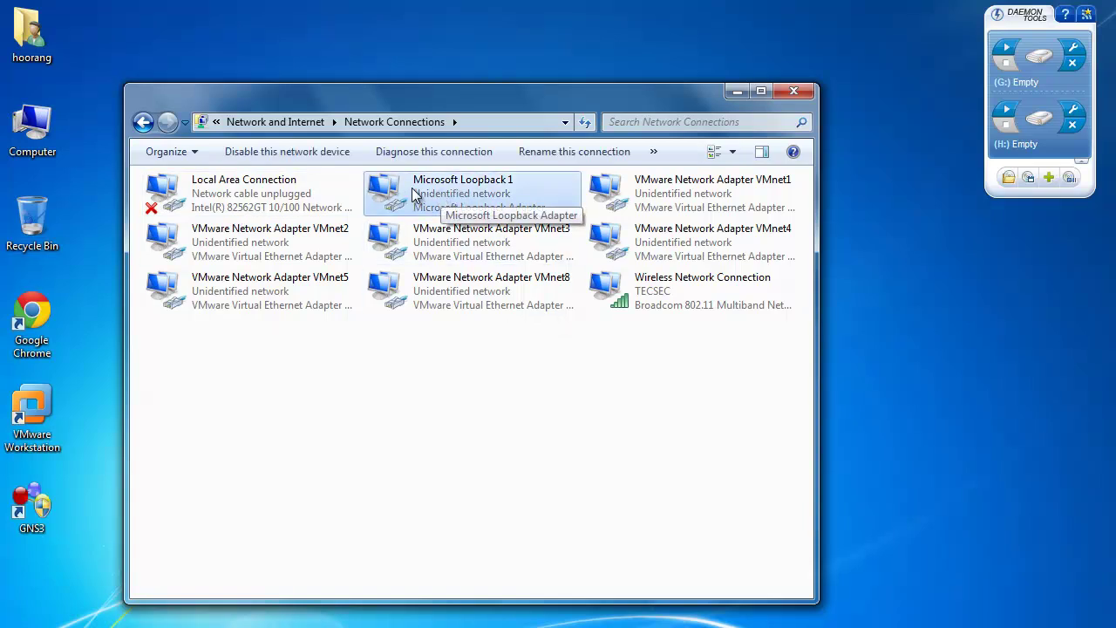
right_click(463, 185)
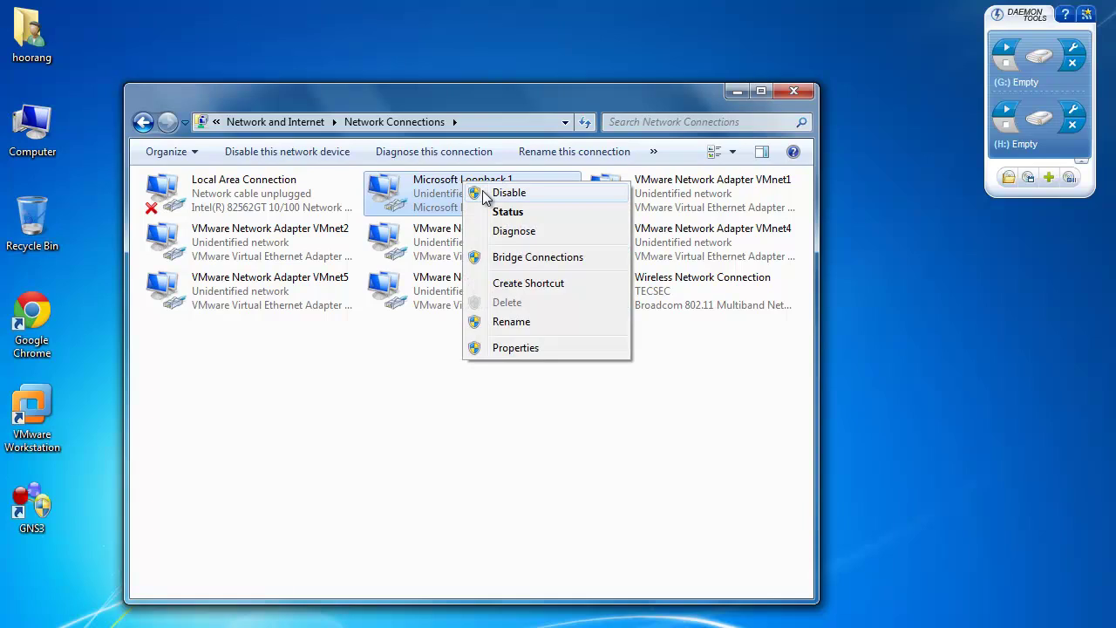
left_click(438, 218)
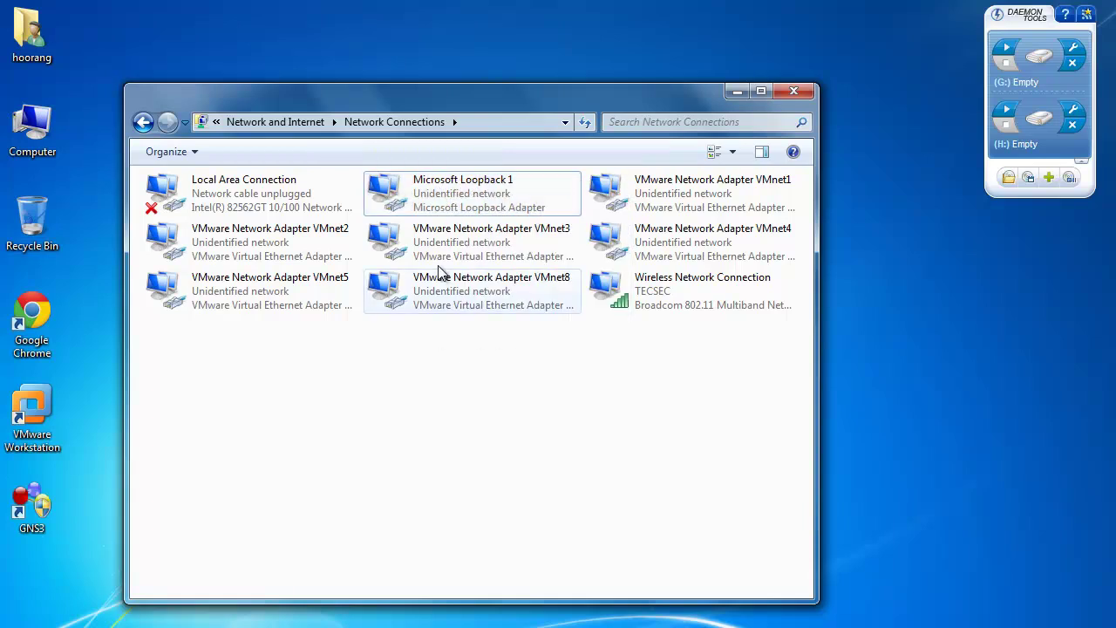
right_click(464, 185)
left_click(522, 321)
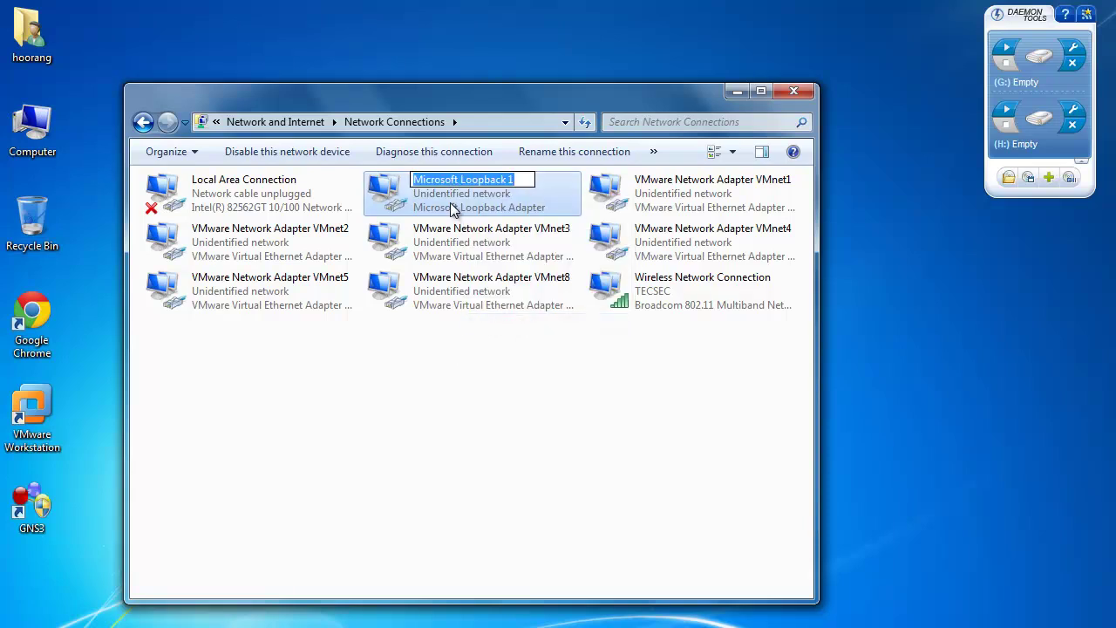
left_click(523, 375)
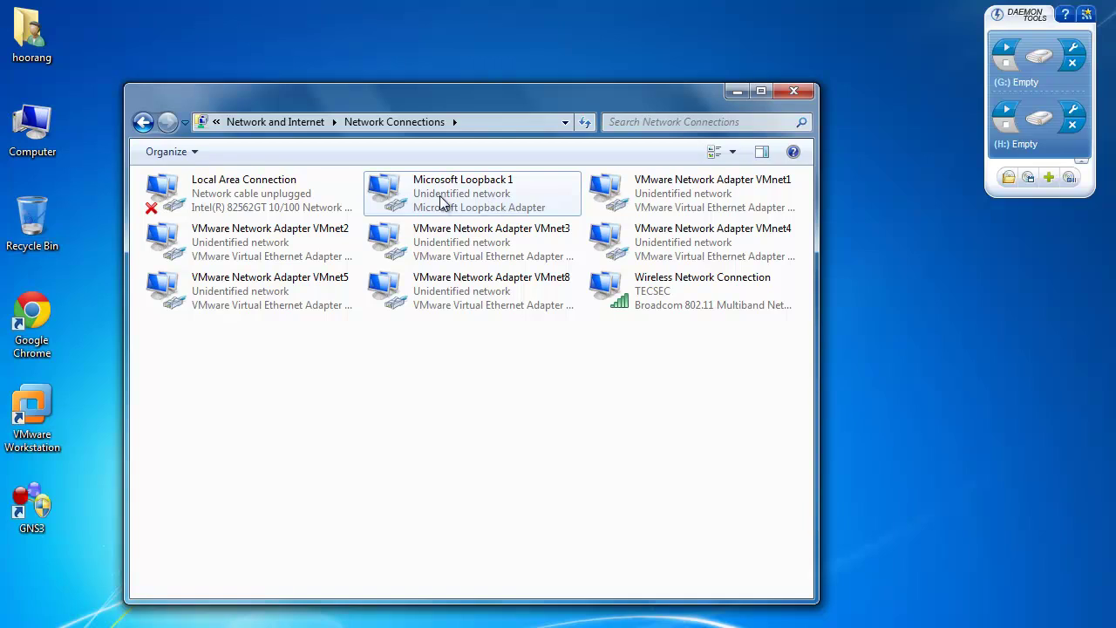
Step: Close the Network Connections window and switch to GNS3 with its empty topology workspace
left_click_drag(536, 102, 590, 90)
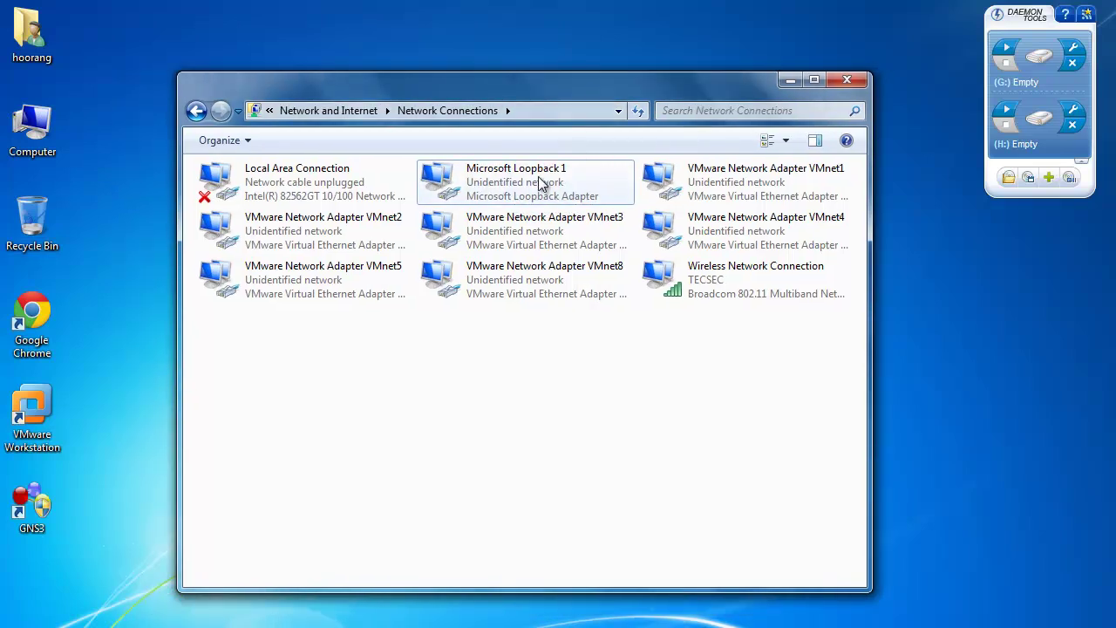
left_click(849, 80)
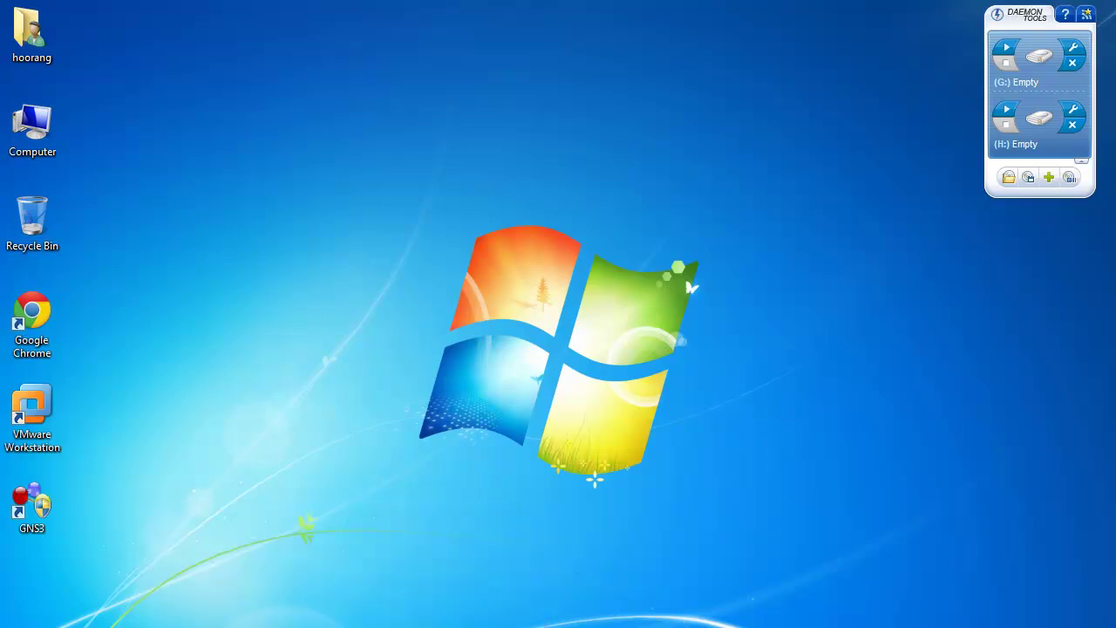
left_click(292, 590)
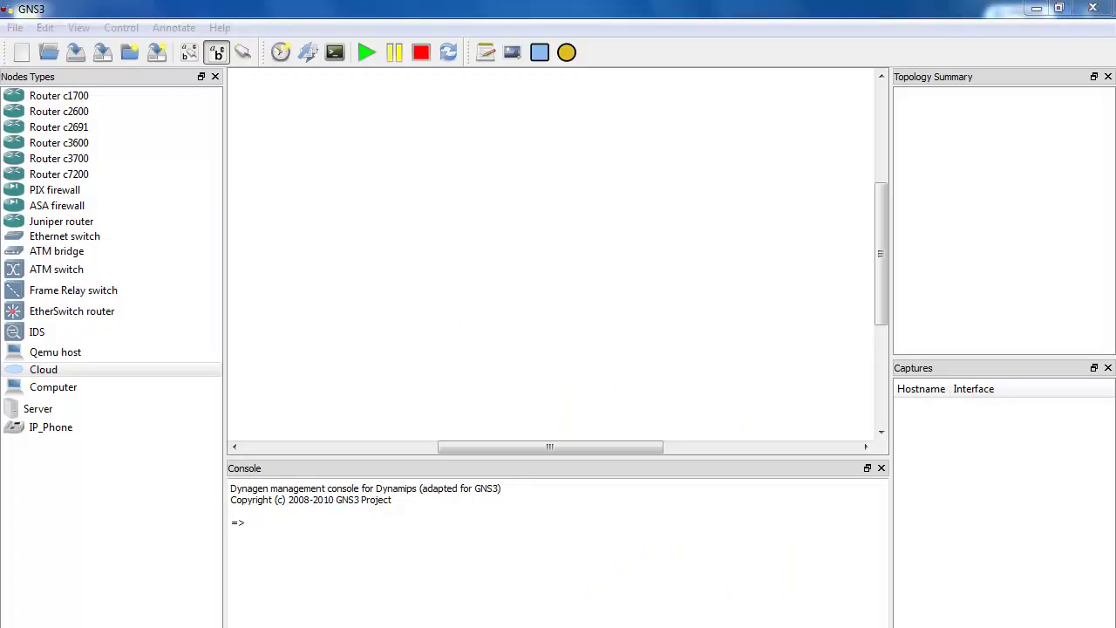
left_click(494, 608)
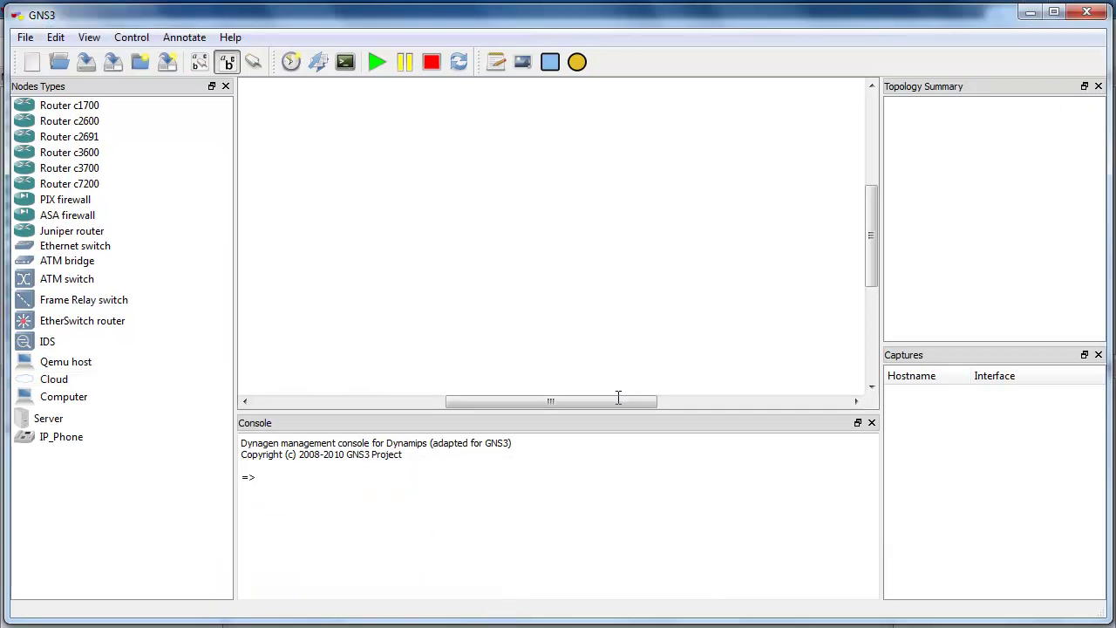
left_click(348, 625)
left_click(281, 576)
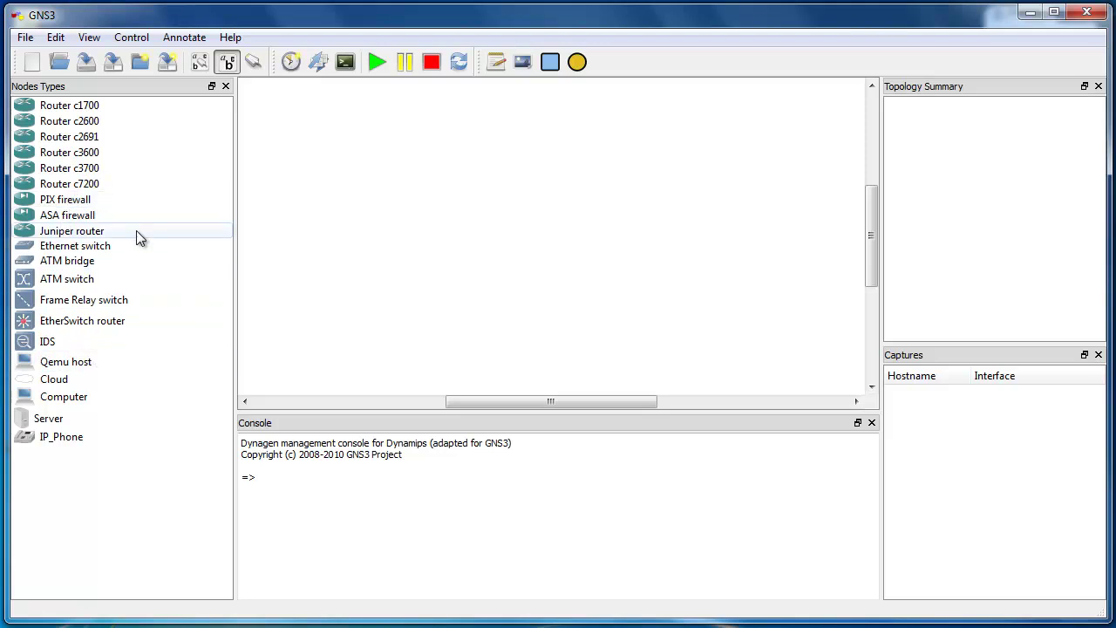
Step: Add a c7200 router near the middle of the empty topology workspace
left_click_drag(83, 191, 346, 206)
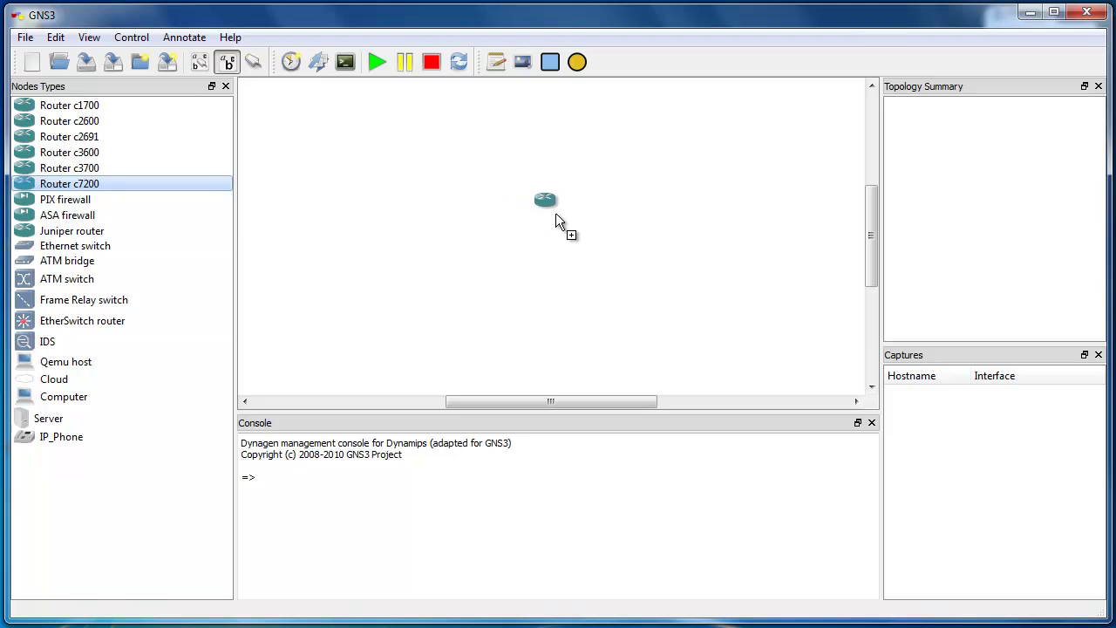
left_click_drag(561, 223, 561, 222)
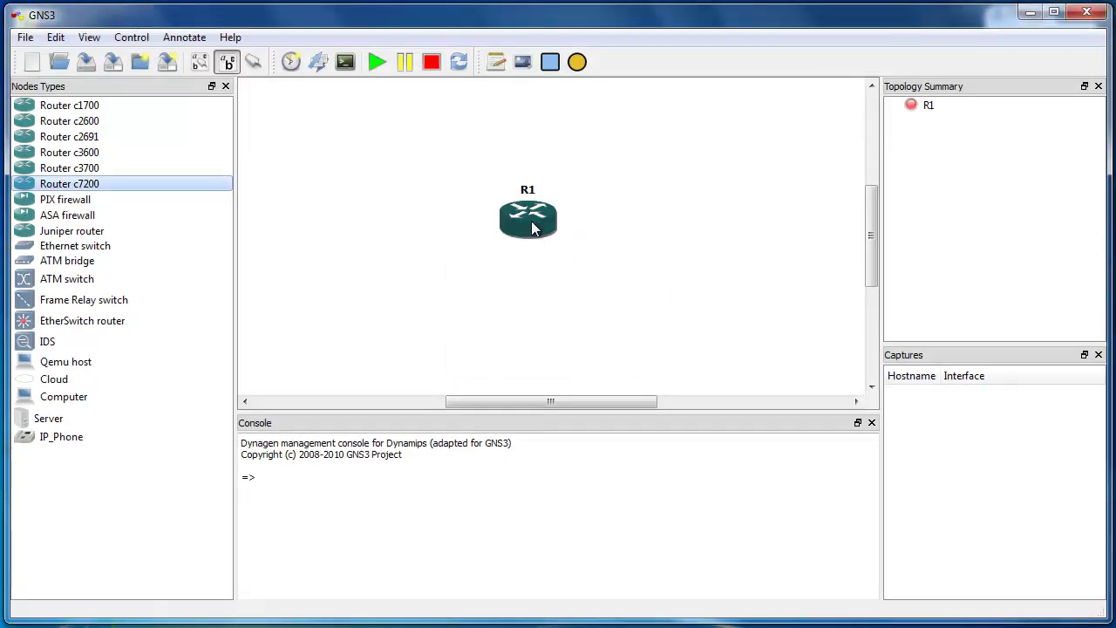
left_click_drag(536, 230, 541, 244)
Step: Add a cloud to the right of the router and adjust the spacing between the two nodes
left_click(58, 384)
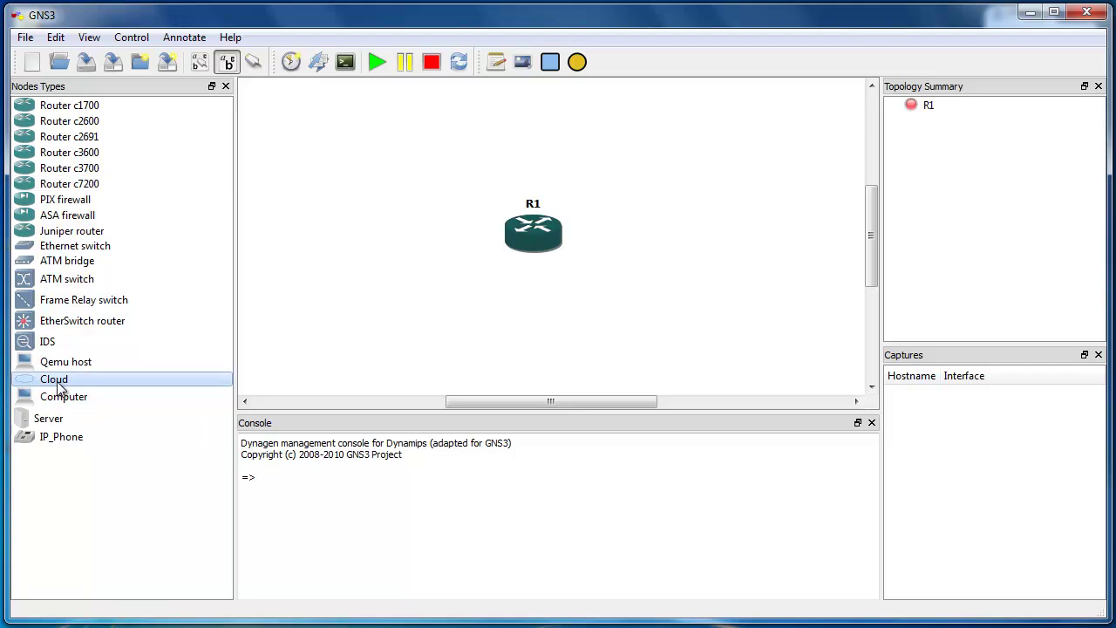
left_click_drag(696, 229, 683, 252)
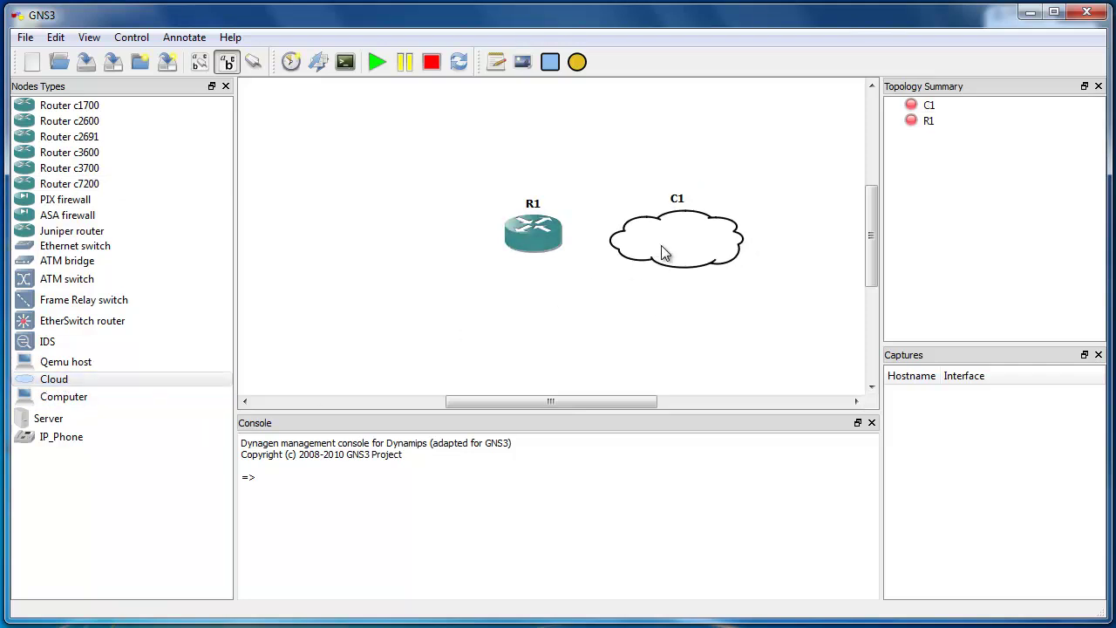
left_click_drag(544, 239, 499, 239)
left_click_drag(696, 246, 715, 241)
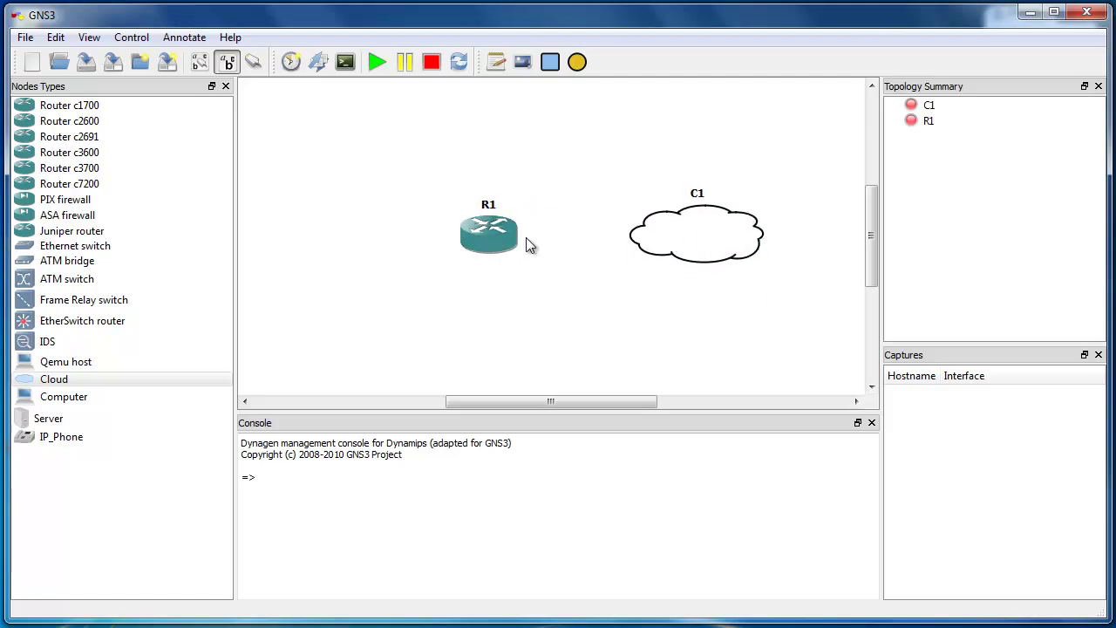
left_click_drag(491, 239, 521, 238)
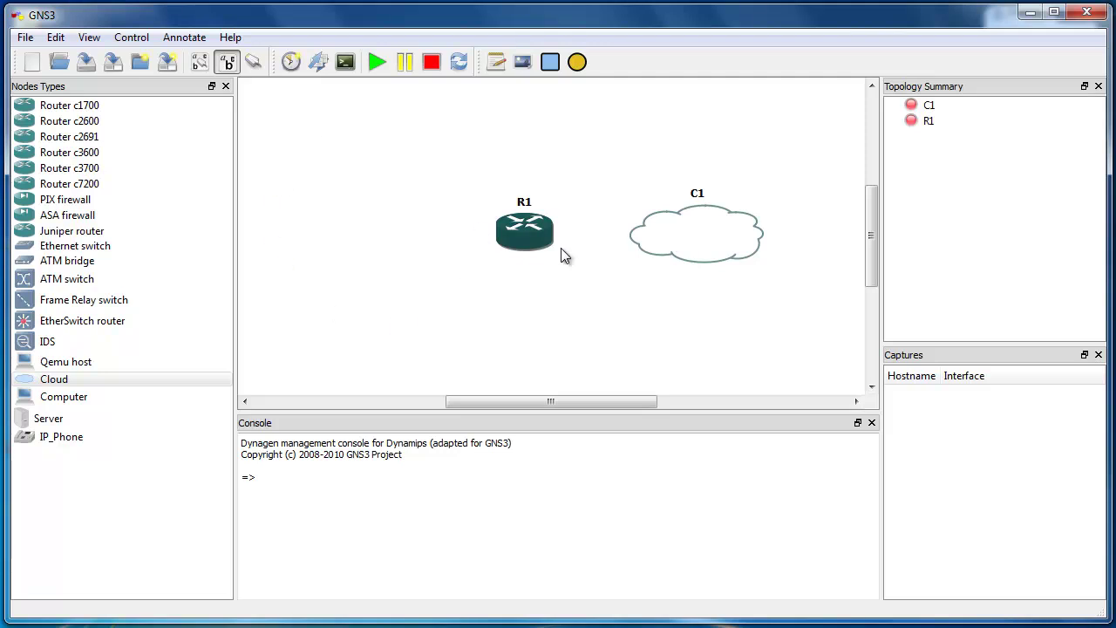
mouse_move(527, 241)
left_mouse_down()
mouse_move(534, 247)
mouse_move(519, 238)
left_mouse_up()
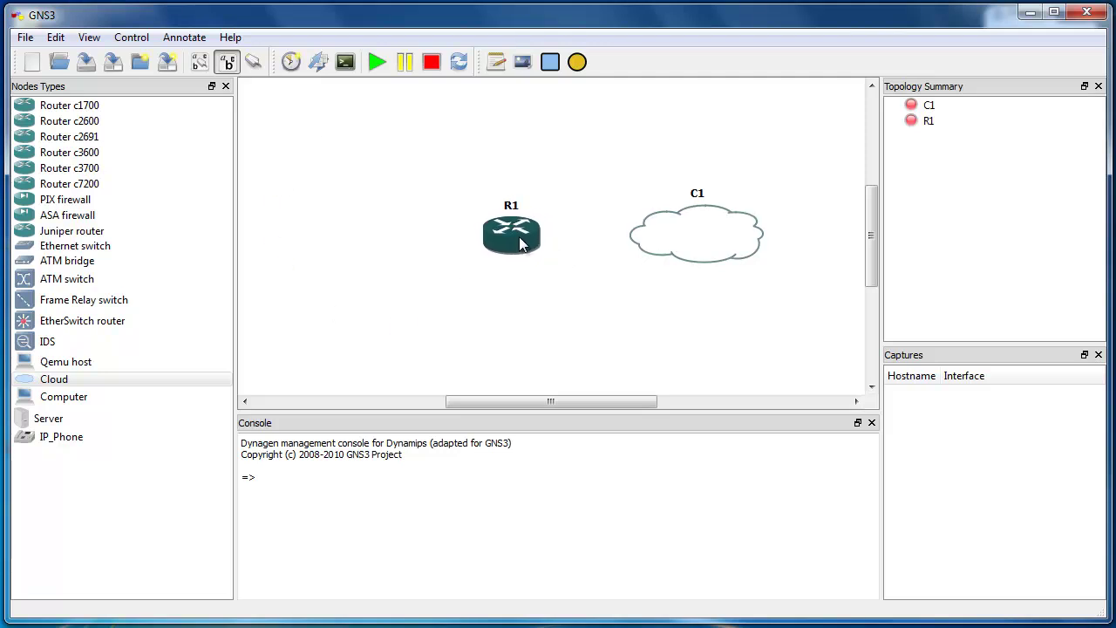
left_click(254, 62)
left_click(301, 115)
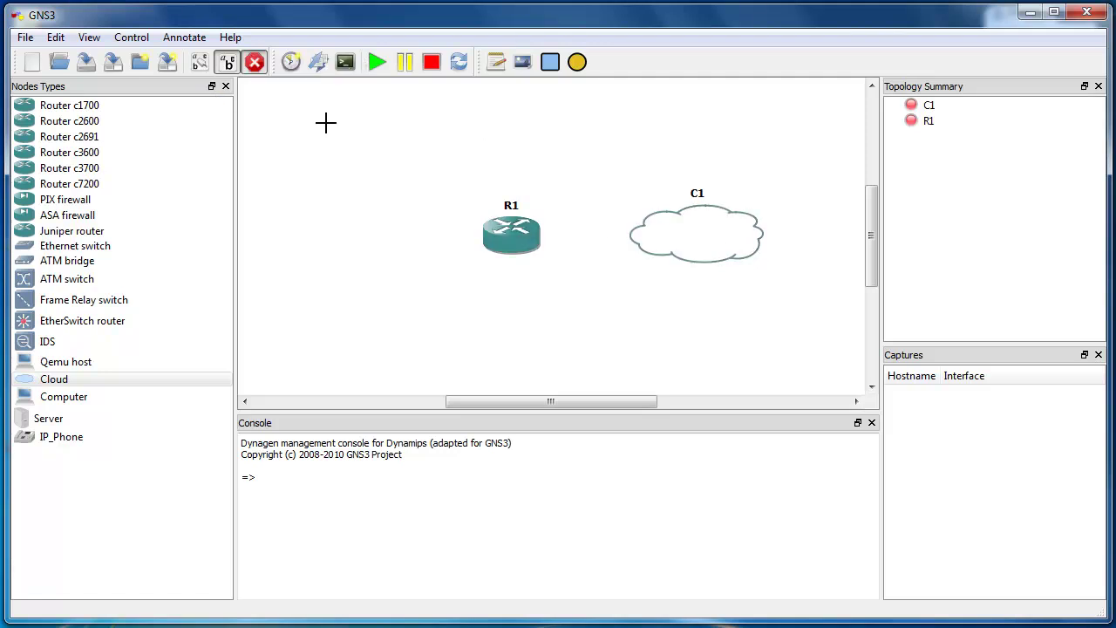
left_click(252, 62)
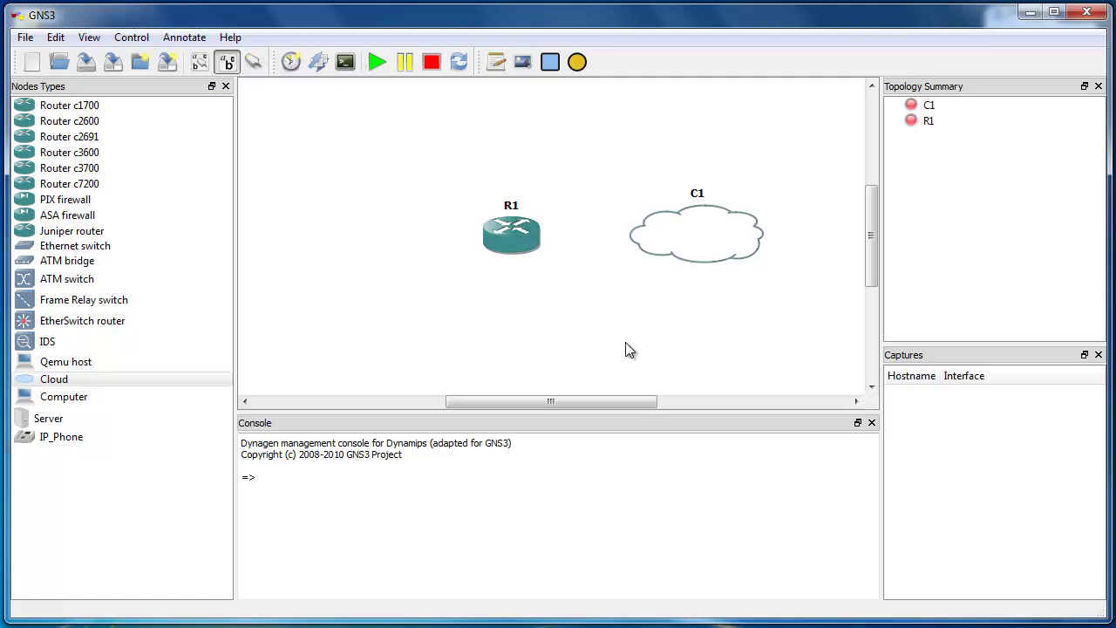
Step: Configure cloud C1 with a Generic Ethernet NIO bound to the Microsoft Loopback 1 adapter
right_click(697, 227)
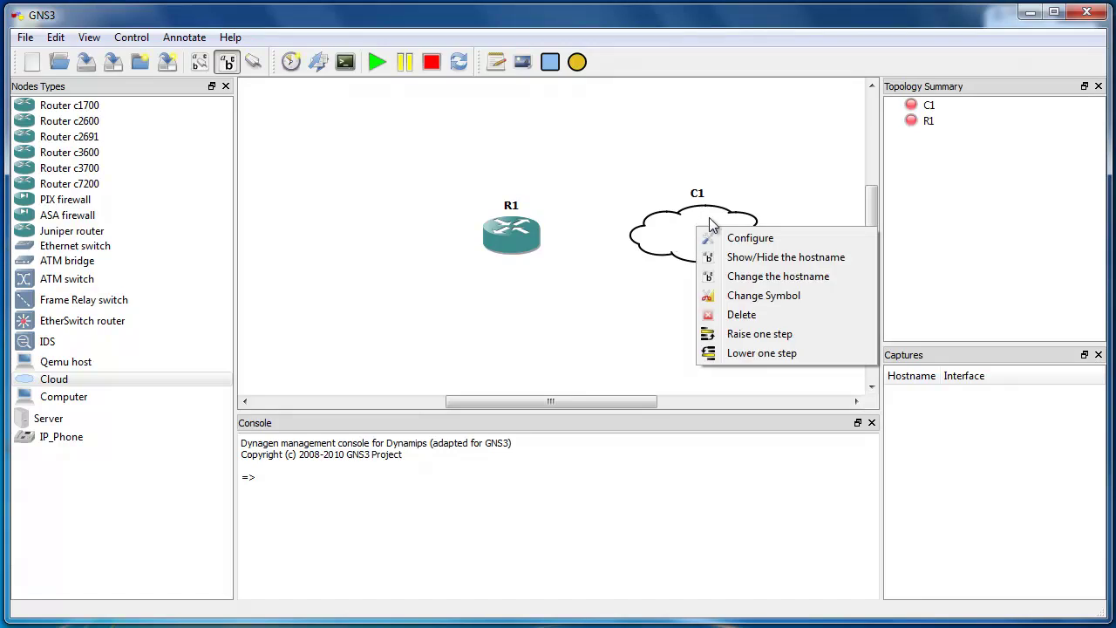
left_click(785, 240)
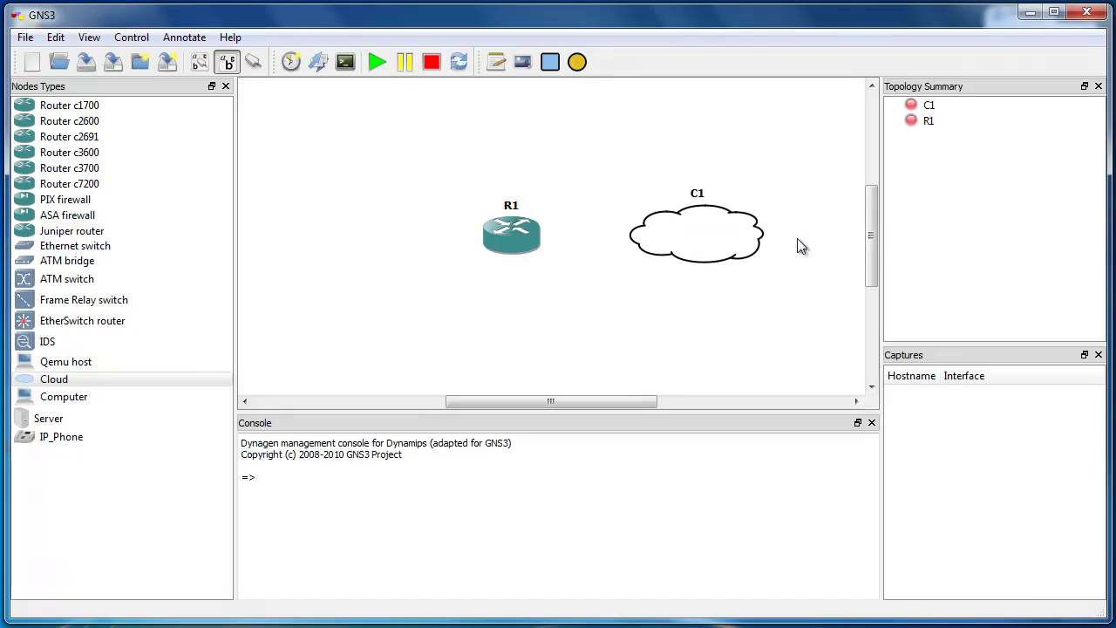
left_click(271, 114)
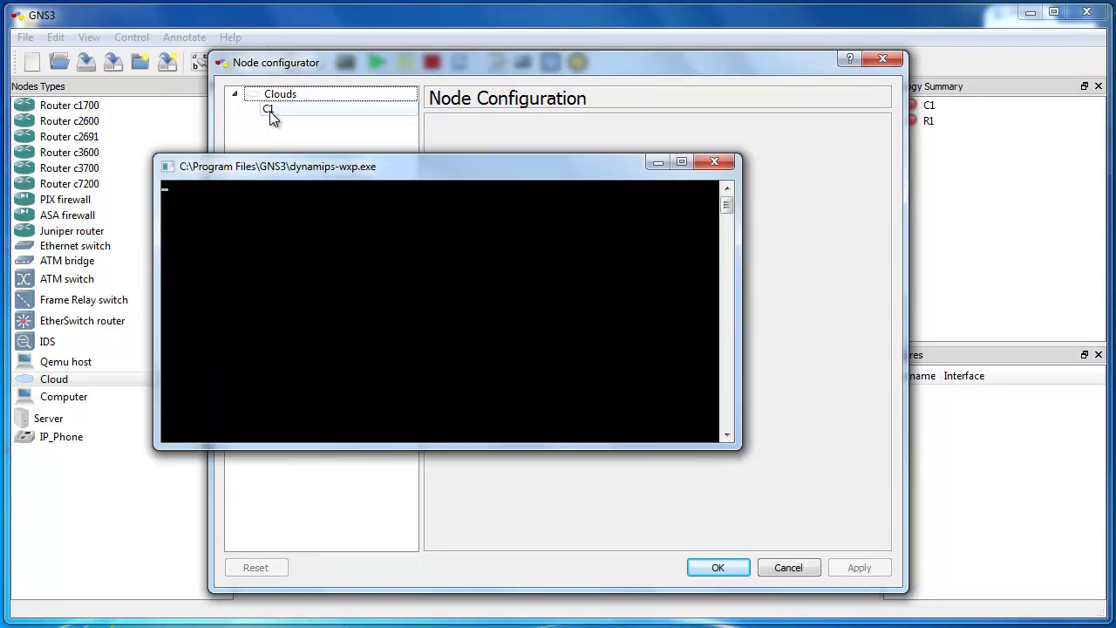
left_click(271, 114)
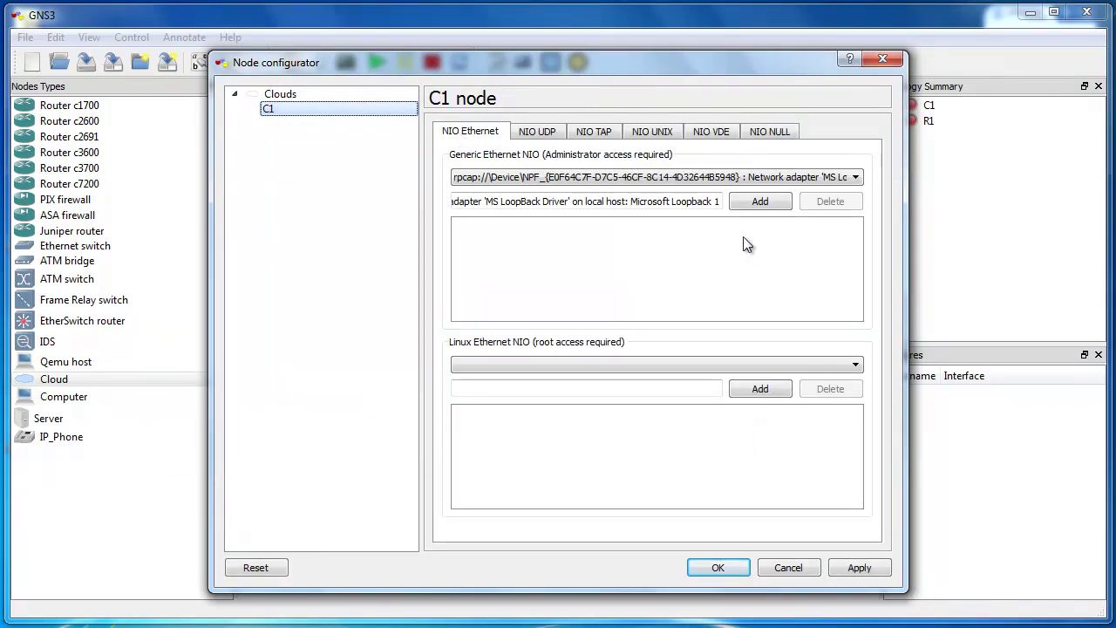
left_click(822, 177)
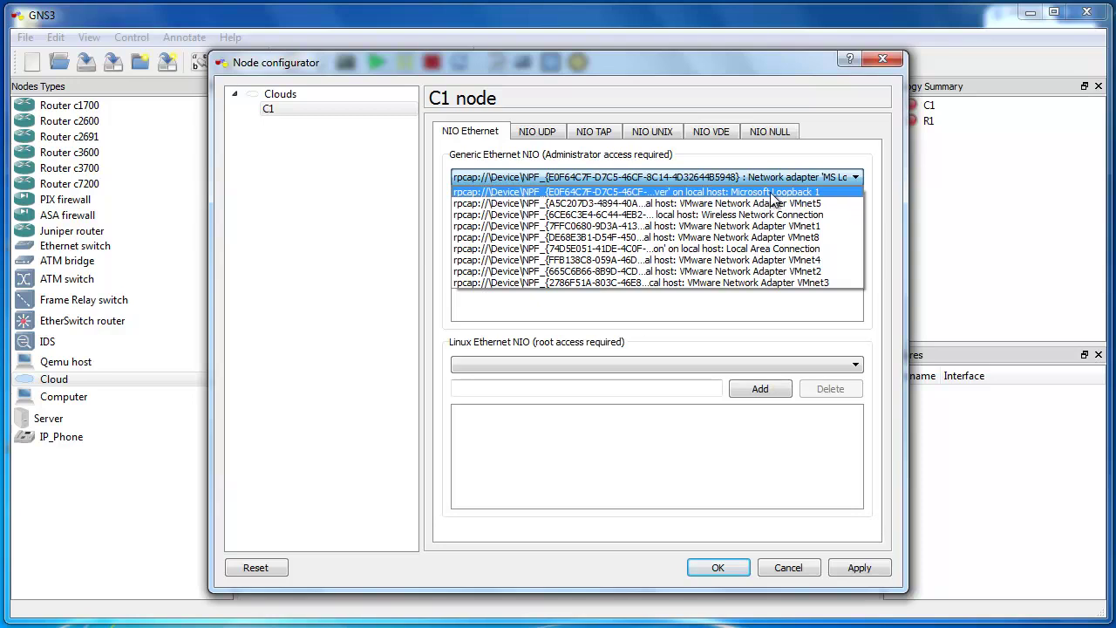
left_click(827, 191)
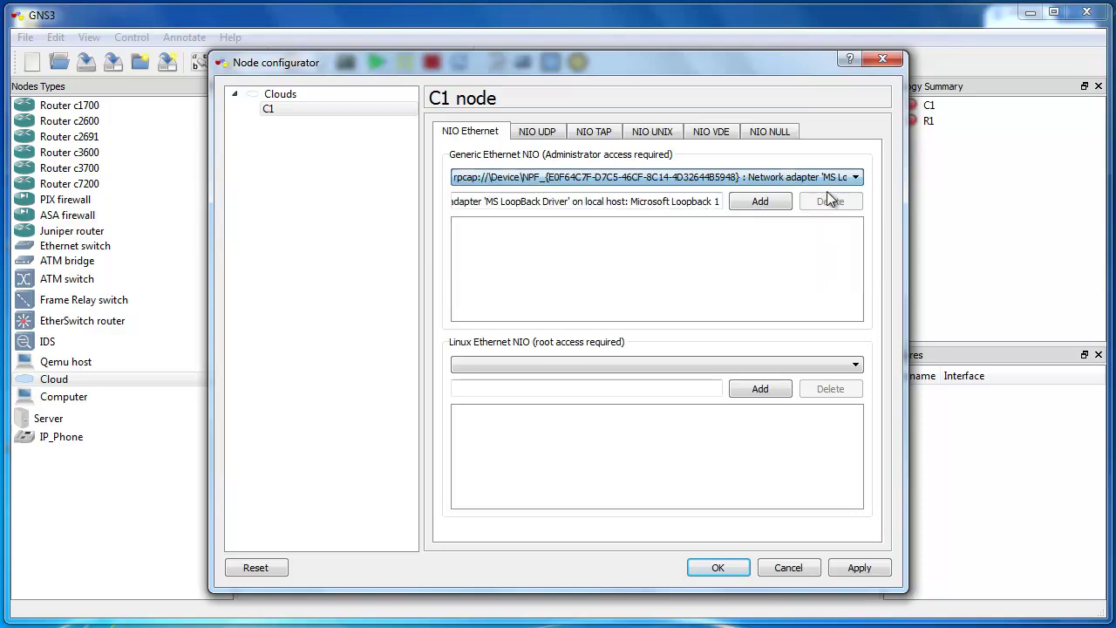
left_click(760, 201)
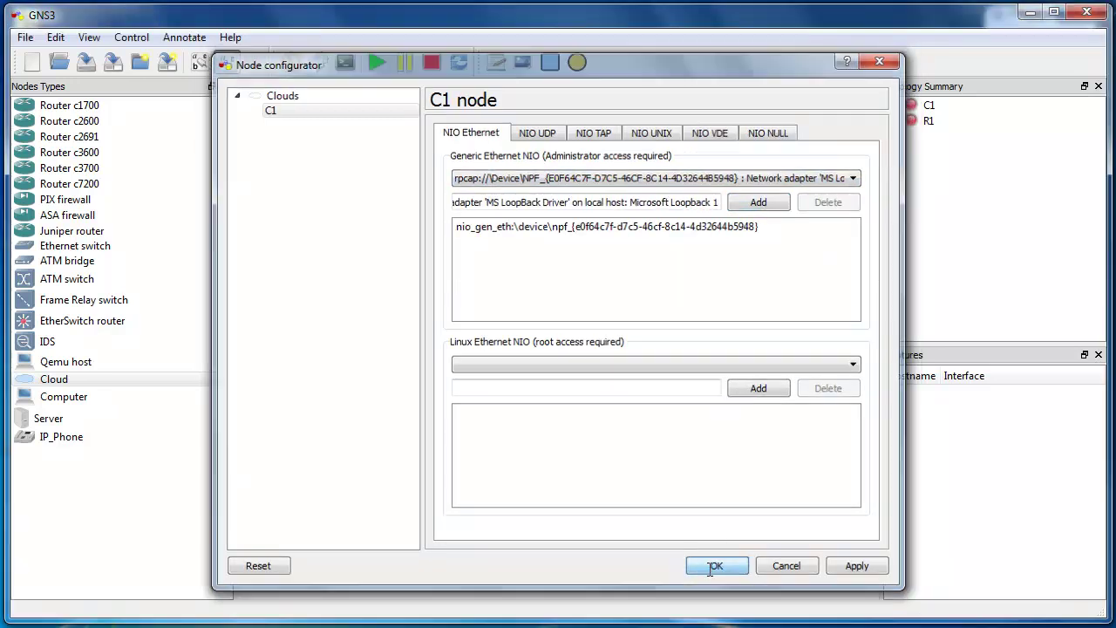
left_click(716, 566)
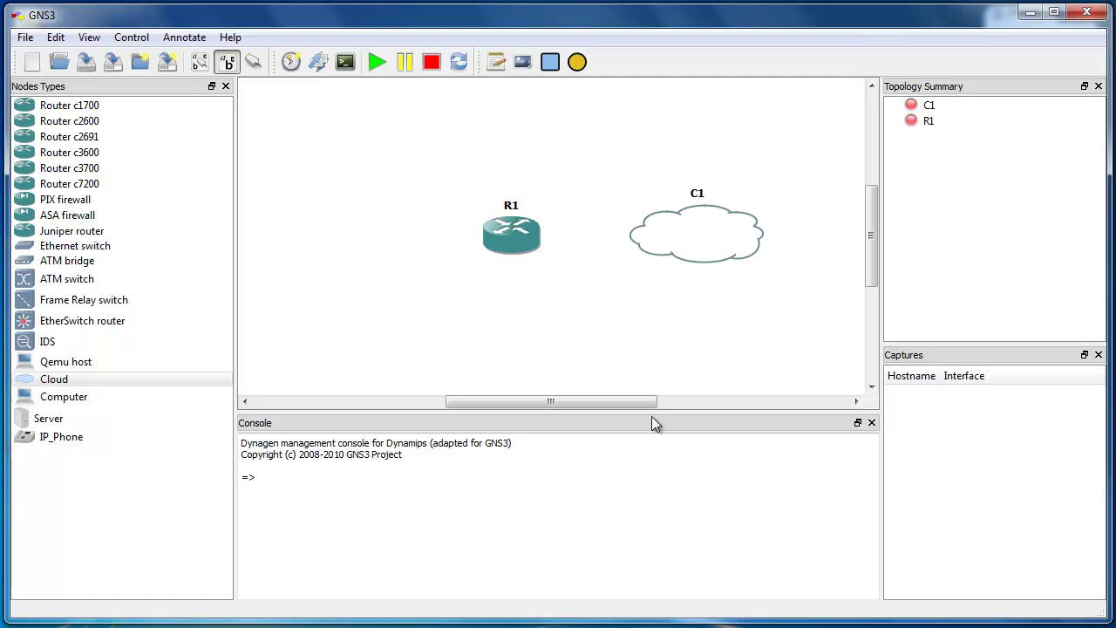
Step: Link router R1 to the loopback Ethernet NIO of cloud C1 and leave link mode
left_click(253, 63)
left_click(321, 154)
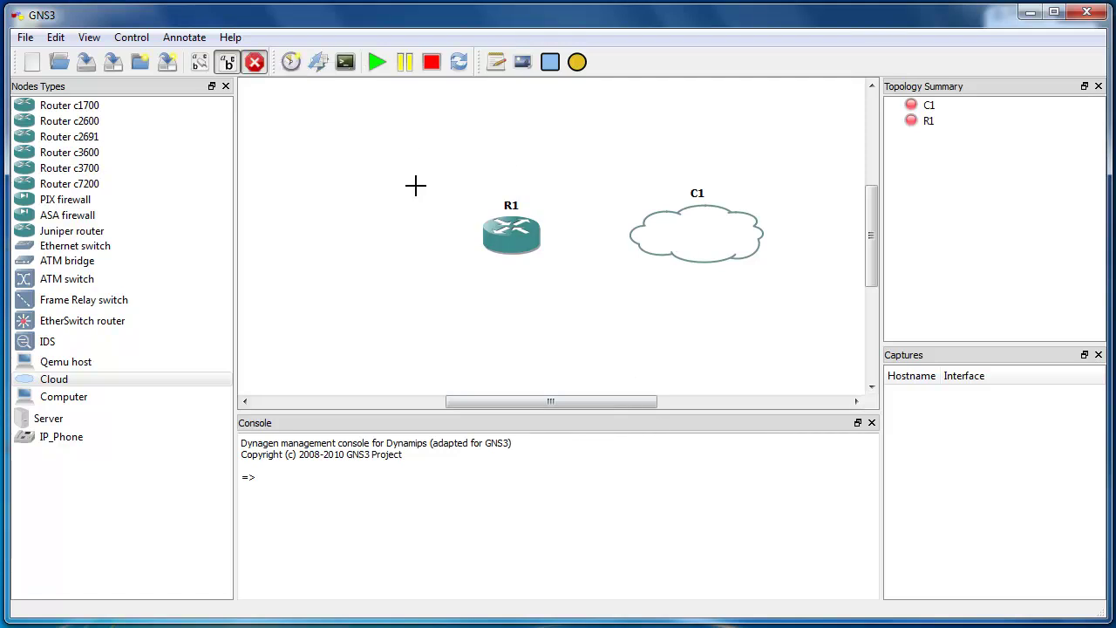
left_click(510, 231)
left_click(677, 239)
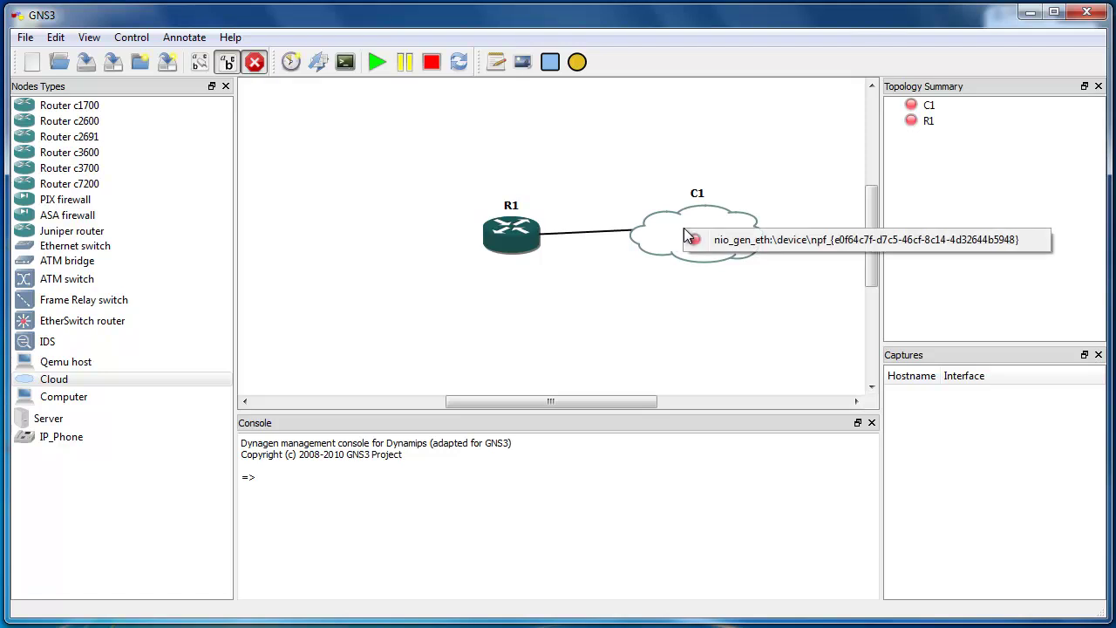
left_click(717, 240)
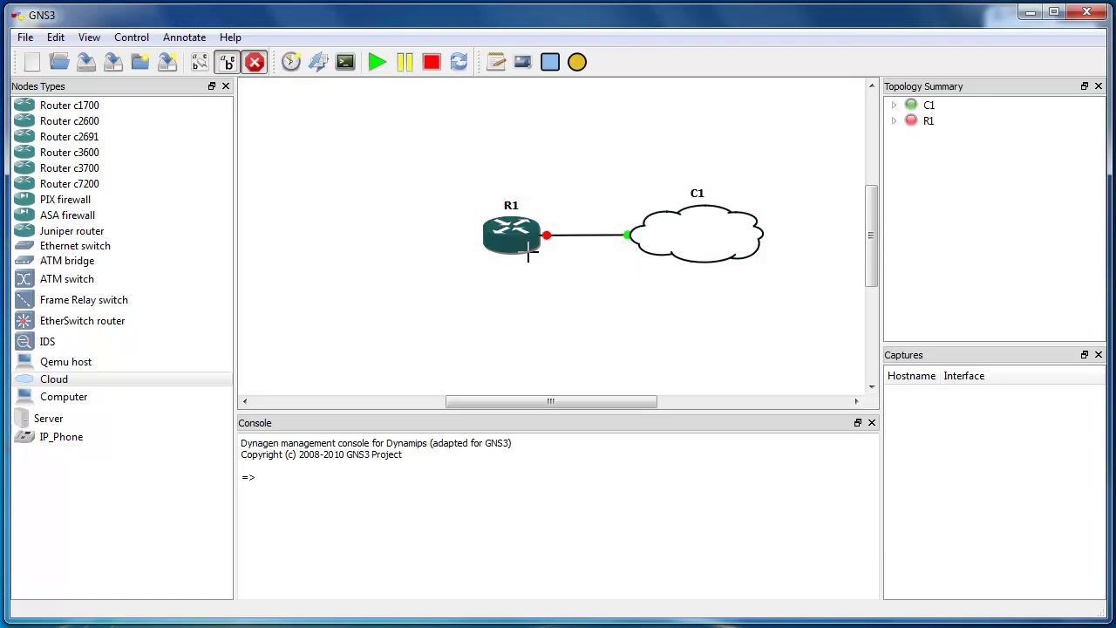
left_click(254, 61)
Step: Move router R1 farther from the cloud and start it
left_click_drag(523, 255, 474, 254)
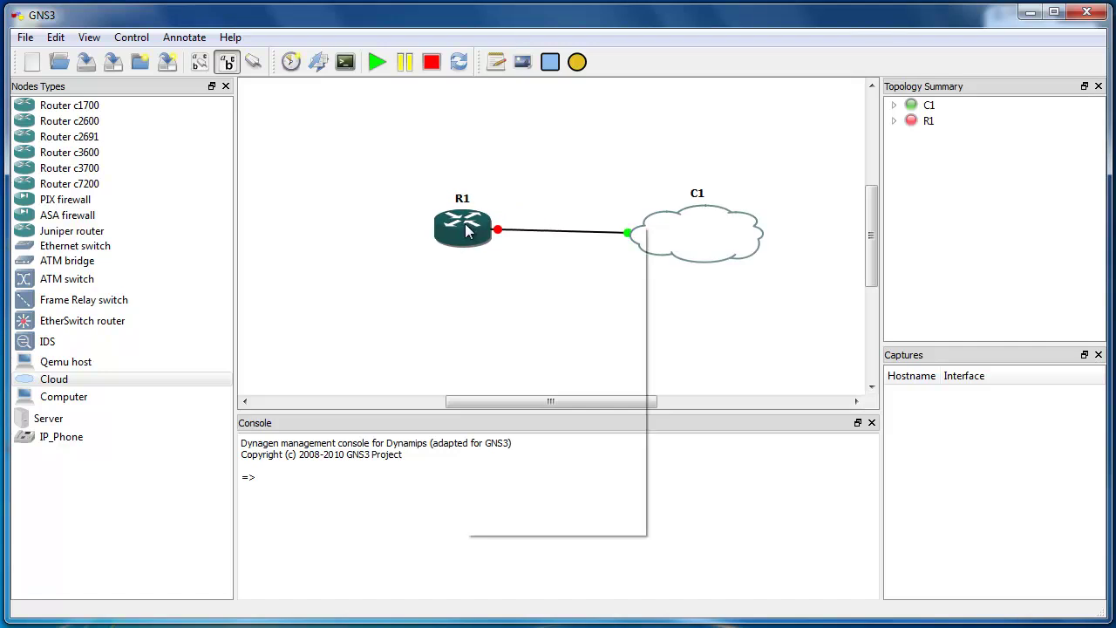
right_click(468, 231)
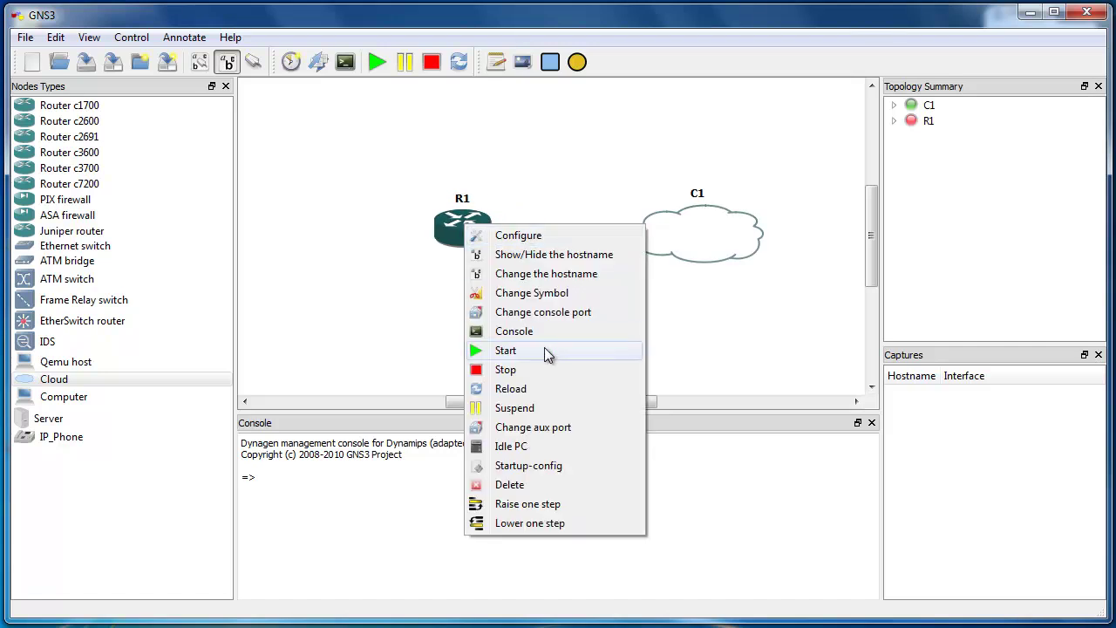
left_click(506, 350)
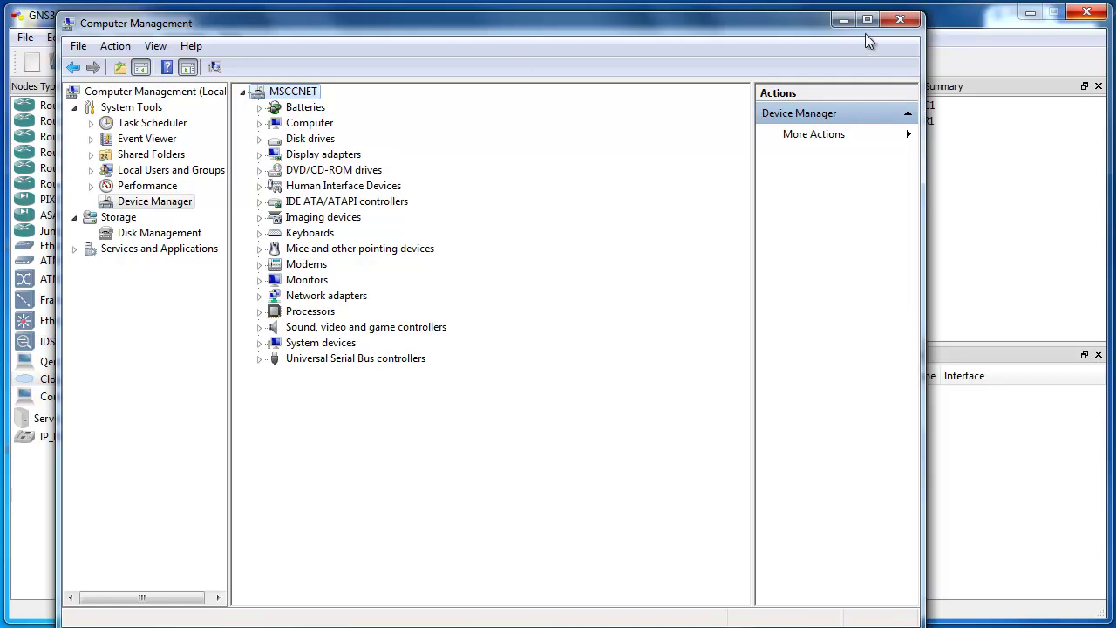
Step: Close Computer Management and open the Windows Network Connections window through the Network and Sharing Center
left_click(901, 19)
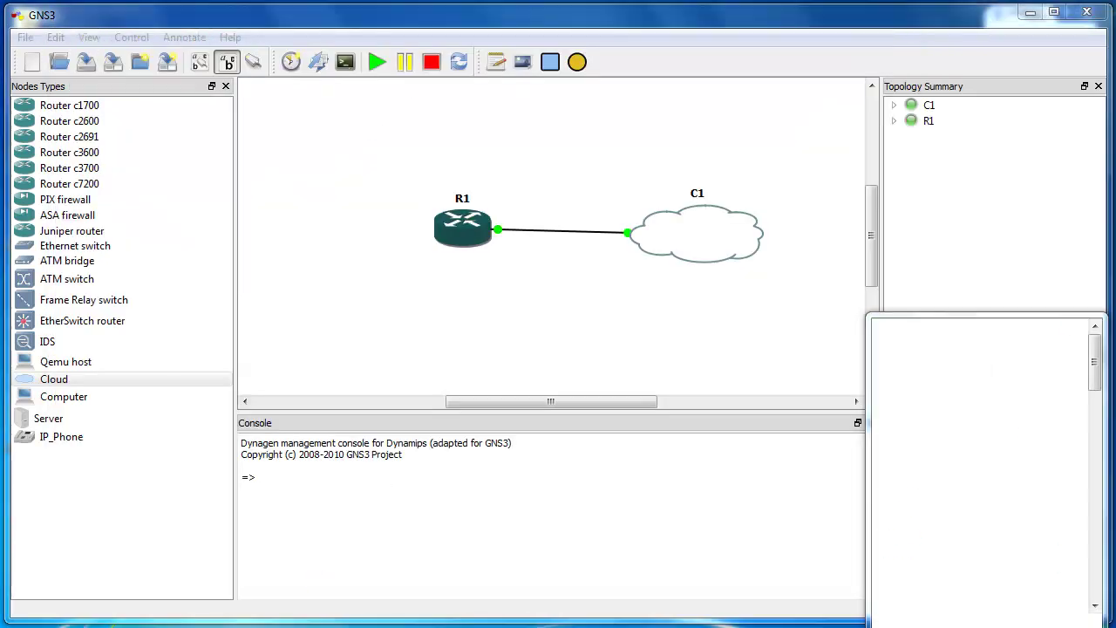
left_click(985, 621)
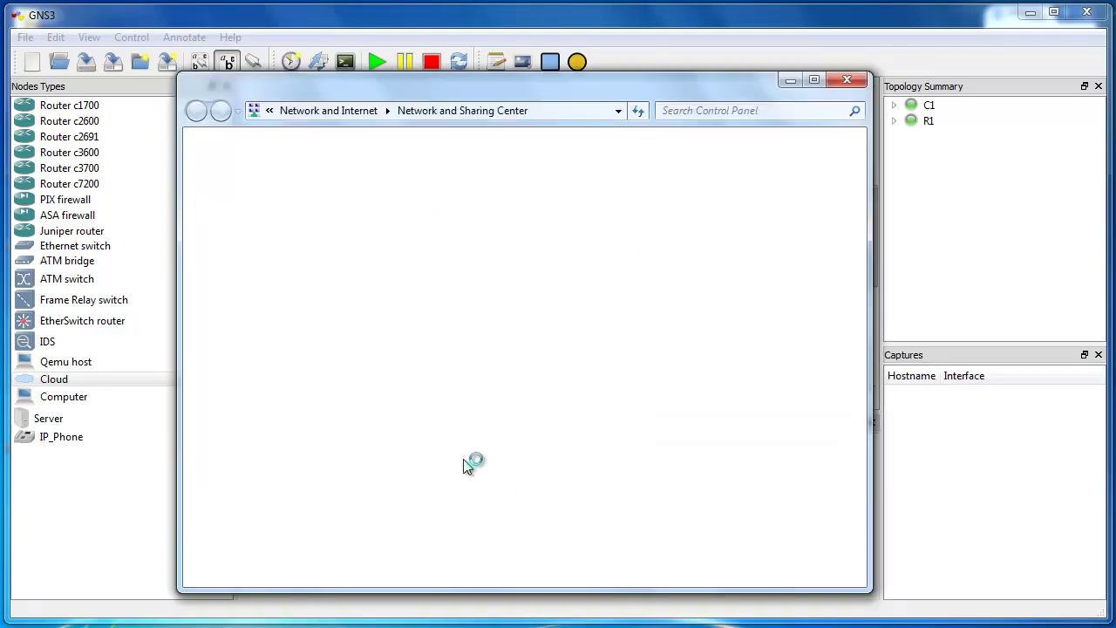
left_click_drag(438, 90, 410, 93)
left_click(234, 202)
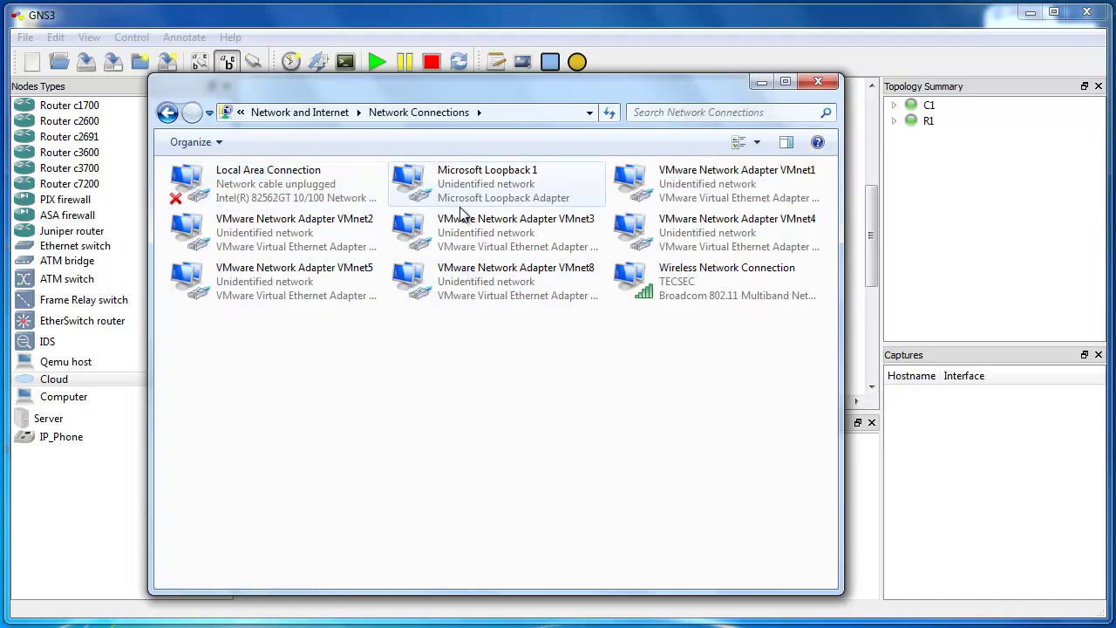
mouse_move(540, 93)
left_mouse_down()
mouse_move(513, 100)
mouse_move(525, 86)
left_mouse_up()
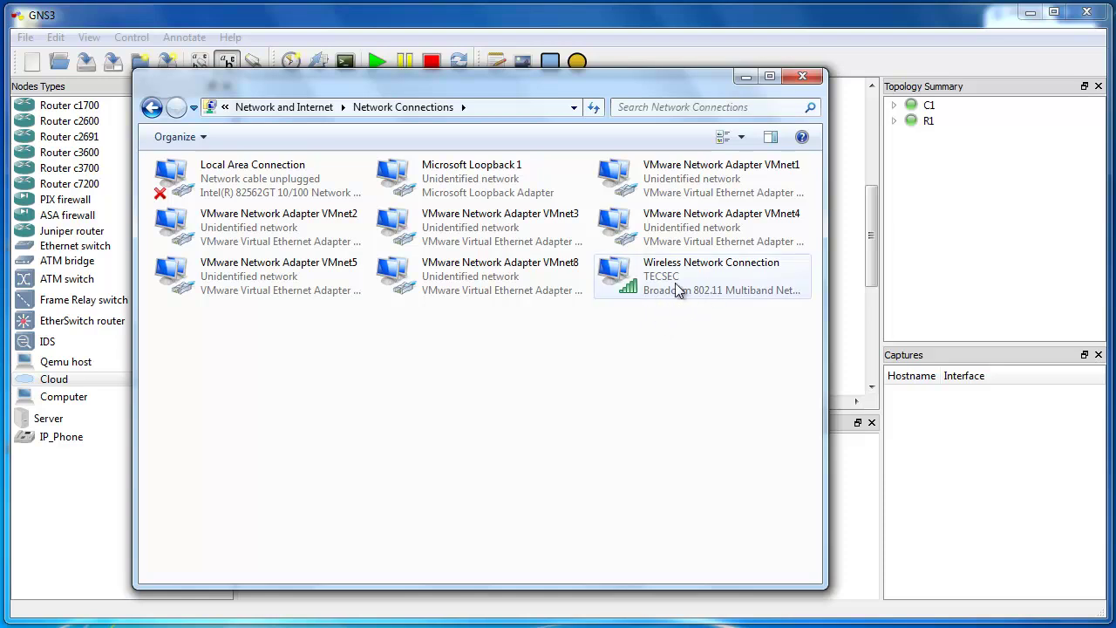
Step: Enable Internet Connection Sharing on the Wireless Network Connection with Microsoft Loopback 1 as the home networking connection
right_click(648, 284)
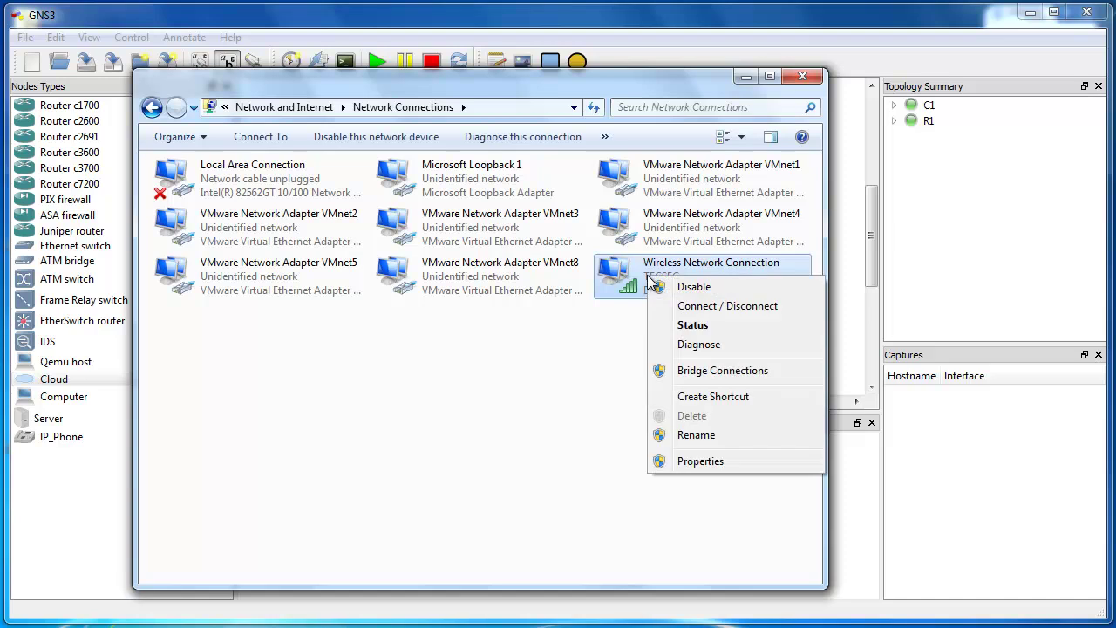
left_click(710, 461)
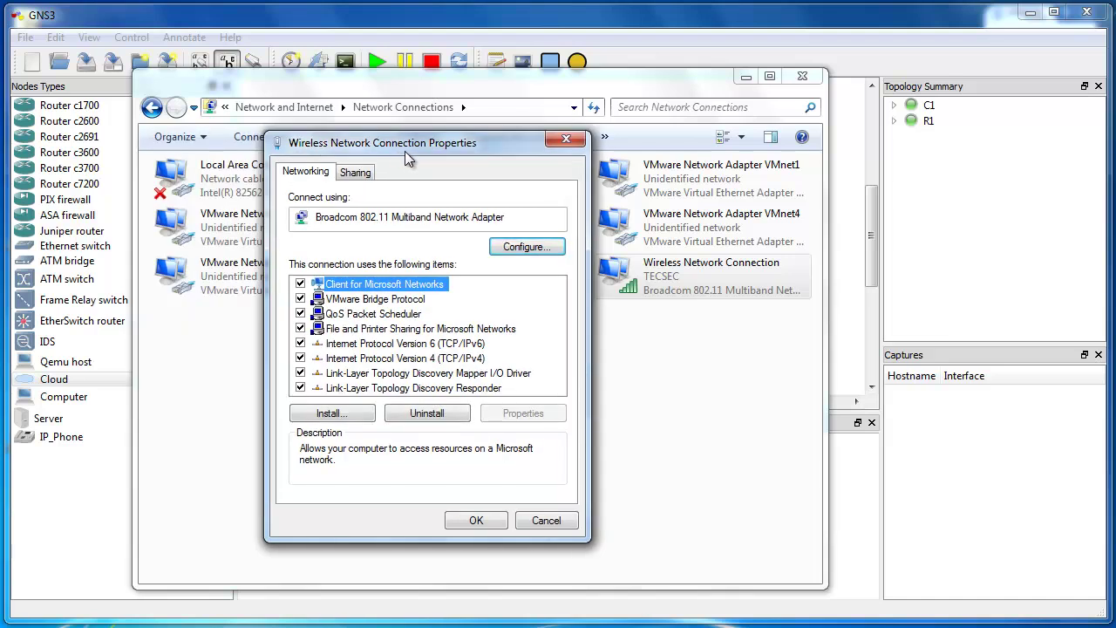
left_click_drag(390, 143, 430, 127)
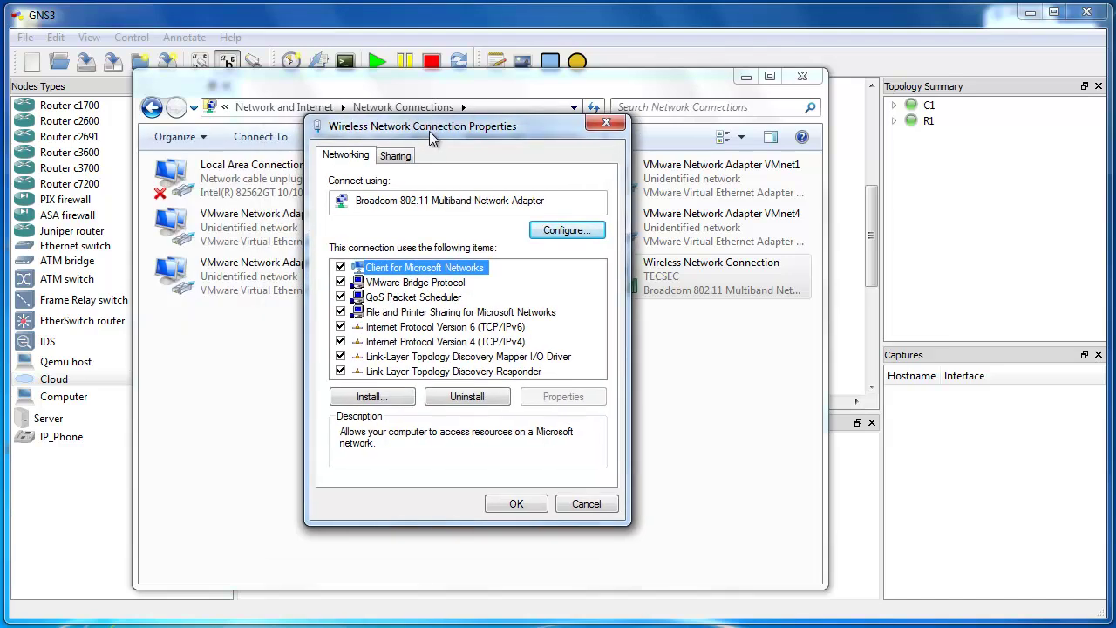
left_click(398, 157)
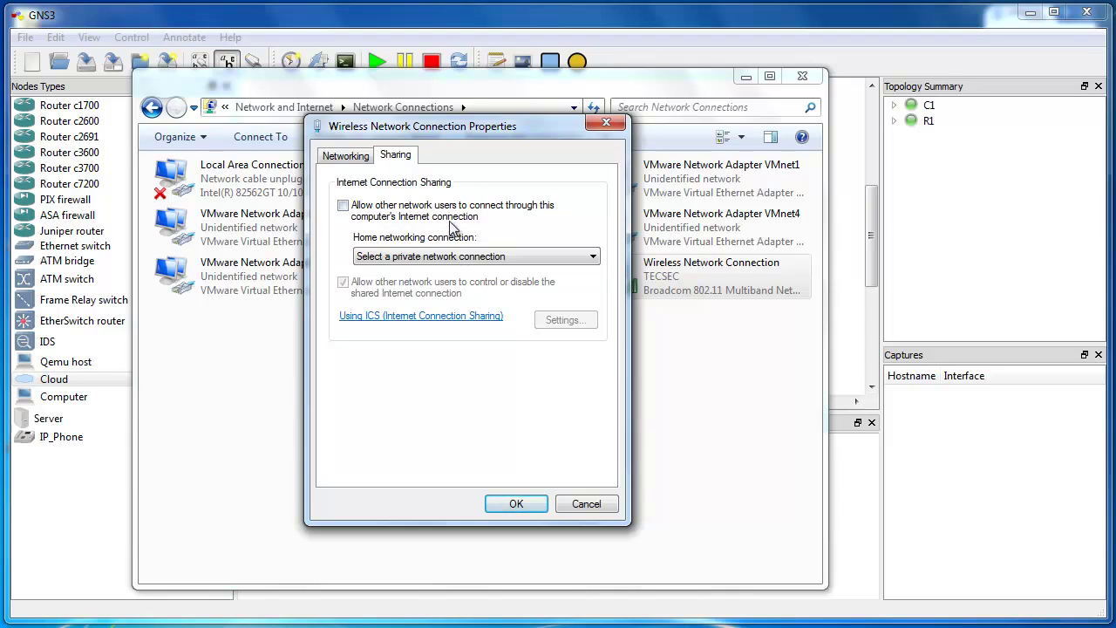
left_click(343, 206)
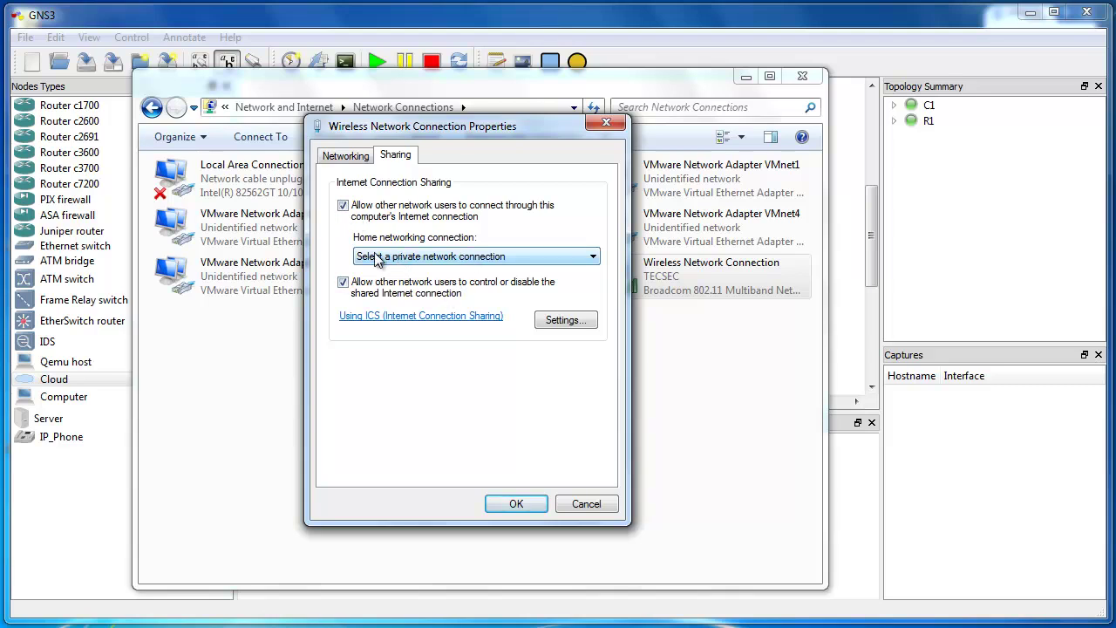
left_click(479, 256)
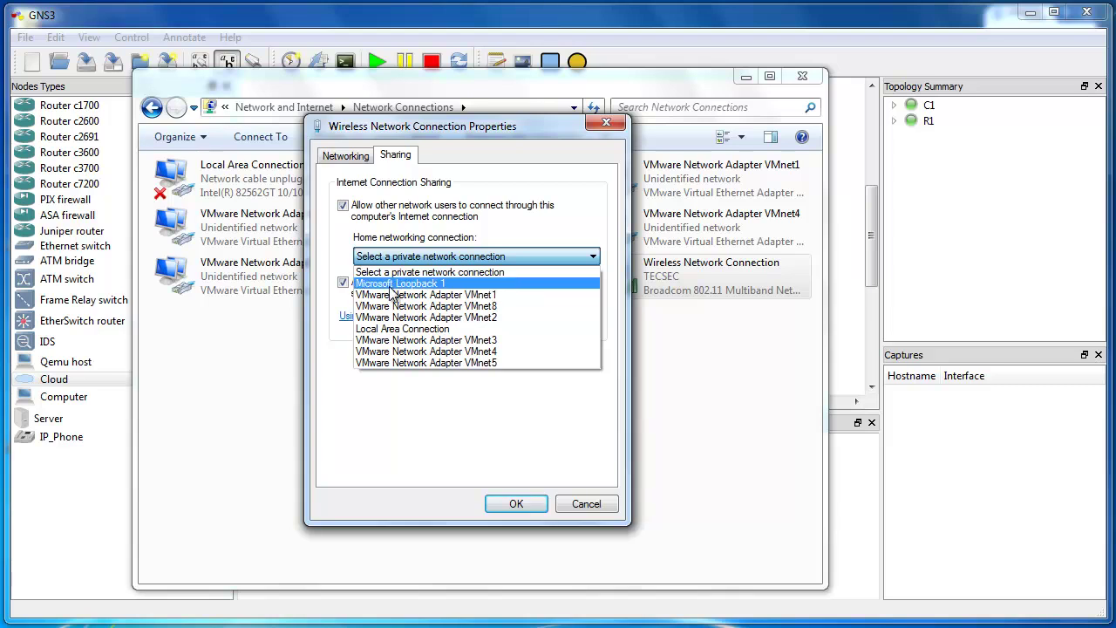
left_click(461, 284)
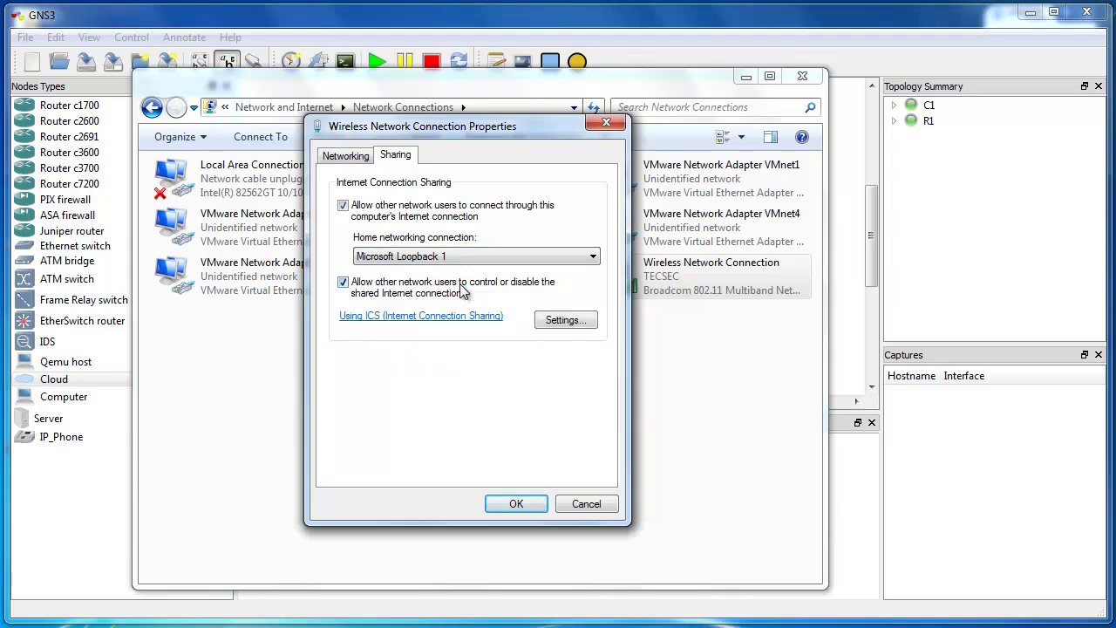
left_click(515, 505)
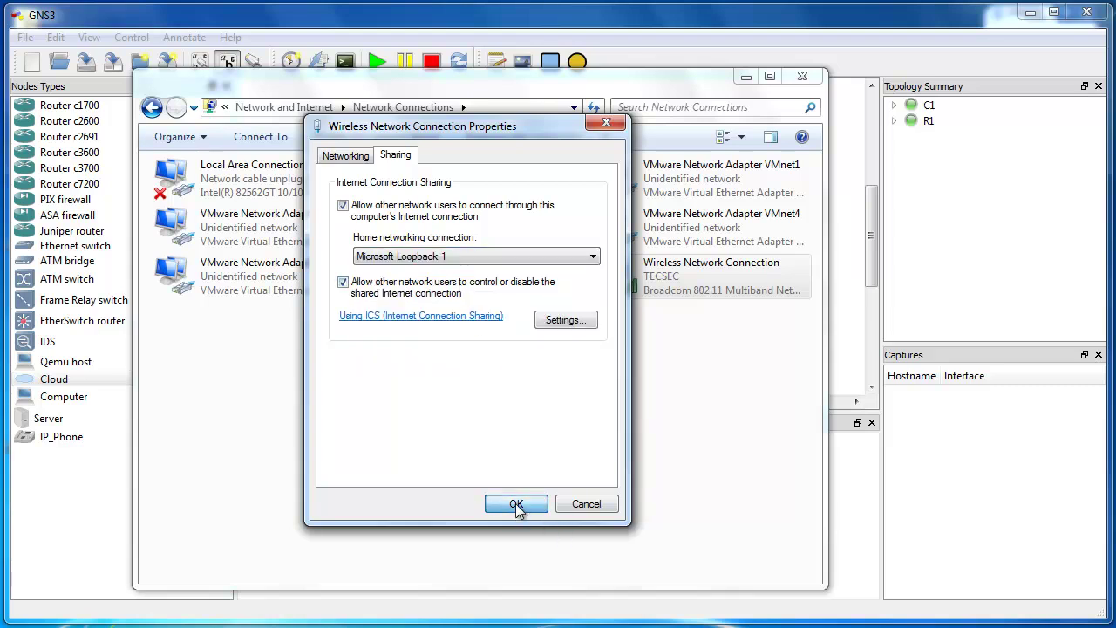
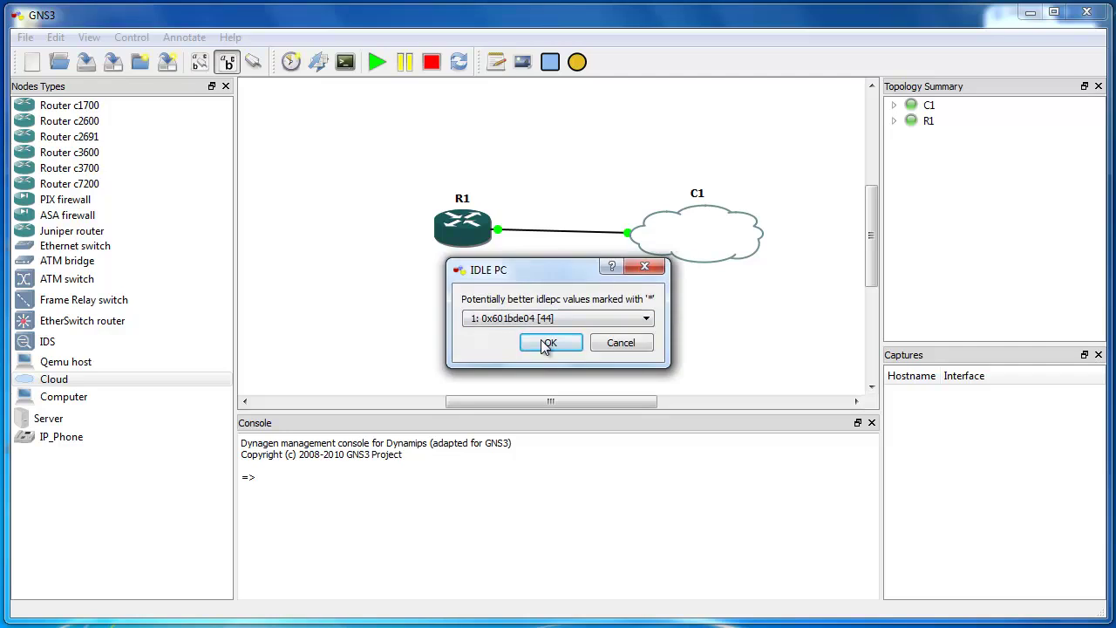
Step: Apply the Idle PC value 0x601bde04 to R1 in GNS3 and minimize Windows Task Manager
left_click(550, 344)
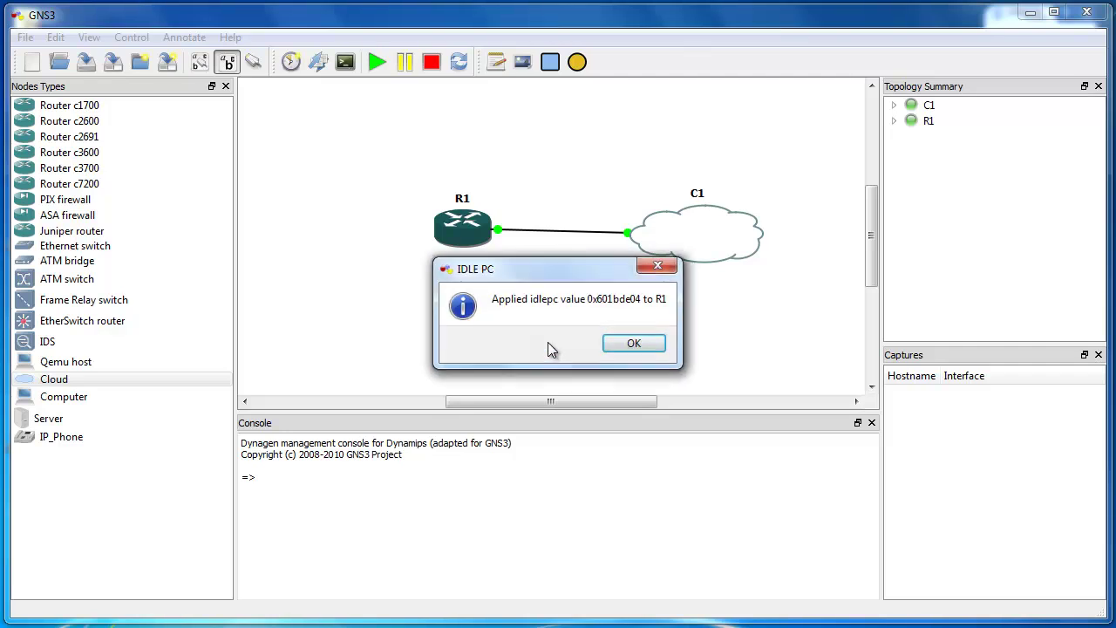
left_click(638, 345)
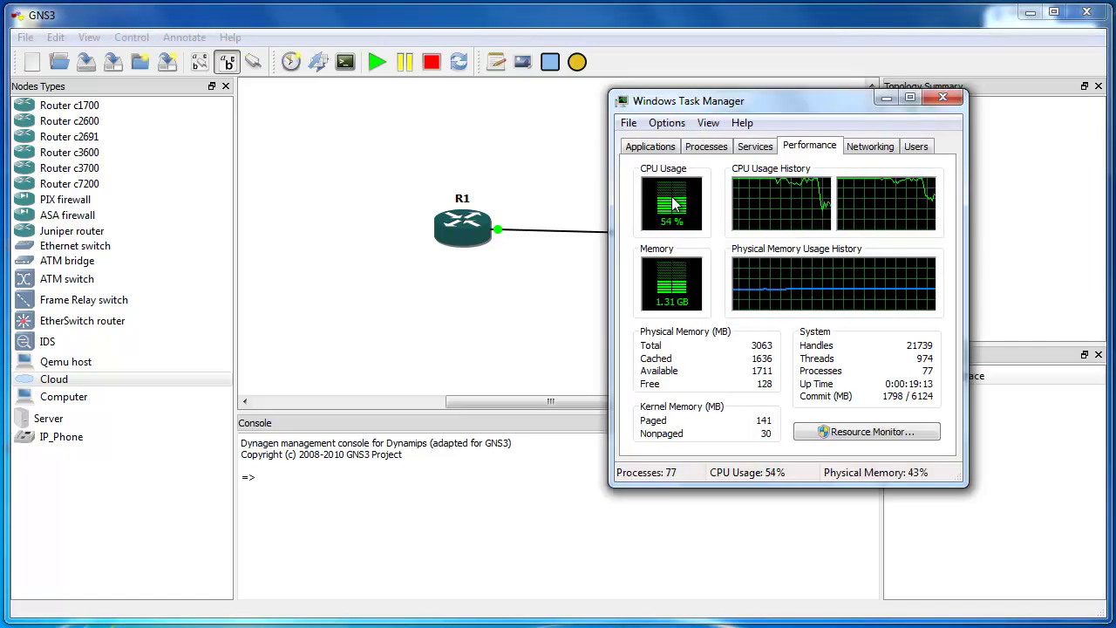
left_click(886, 97)
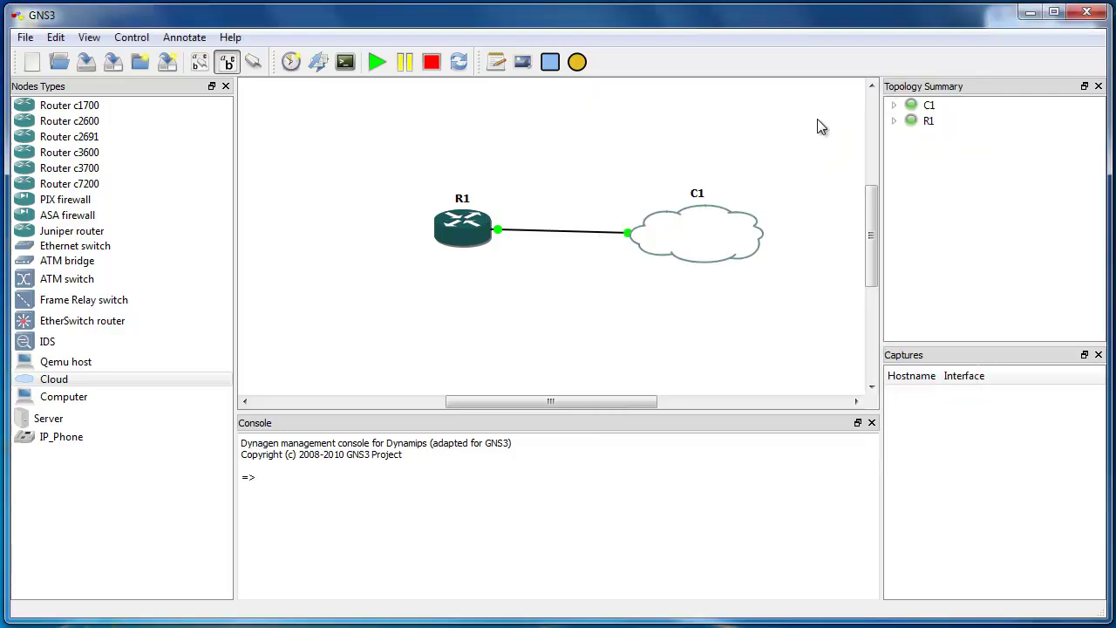
Step: Recalculate the Idle PC value for router R1 and apply 0x60645960 to it
right_click(462, 234)
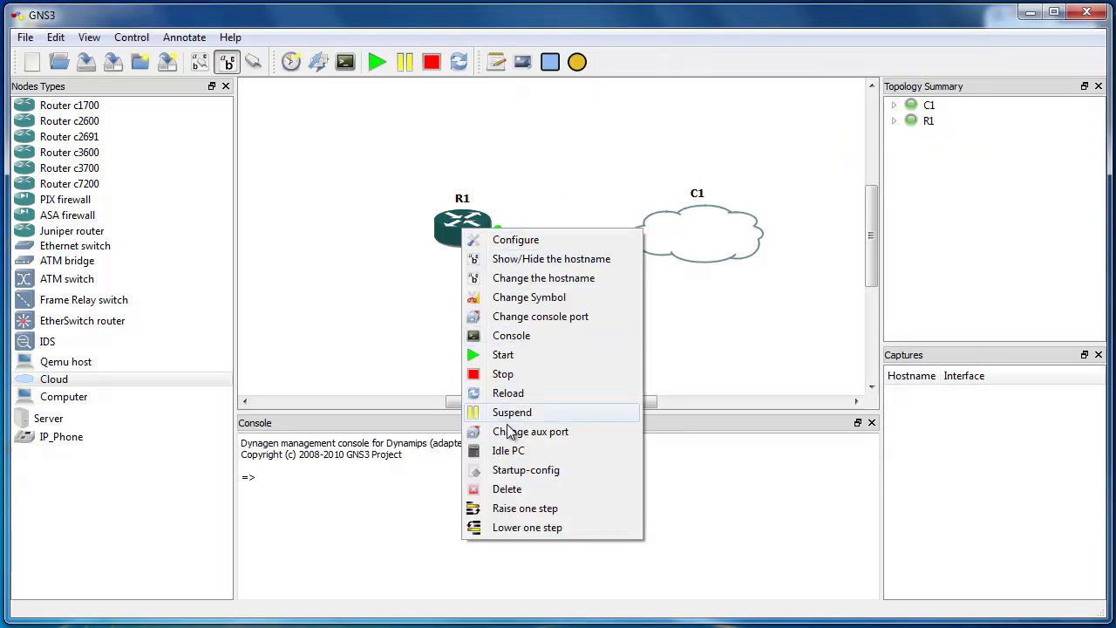
left_click(520, 451)
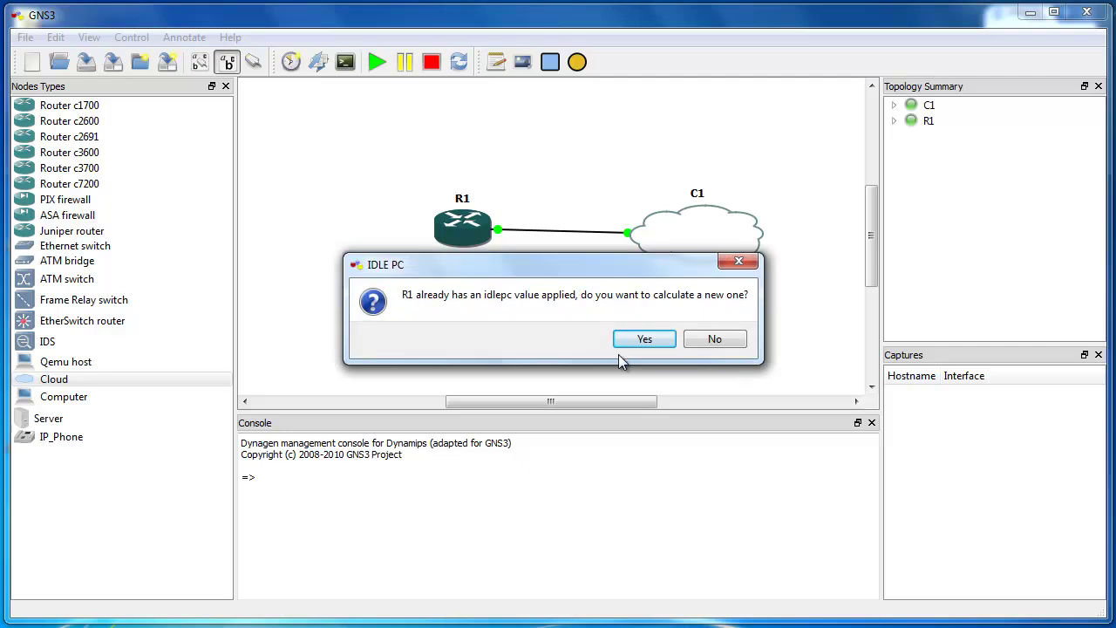
left_click(633, 347)
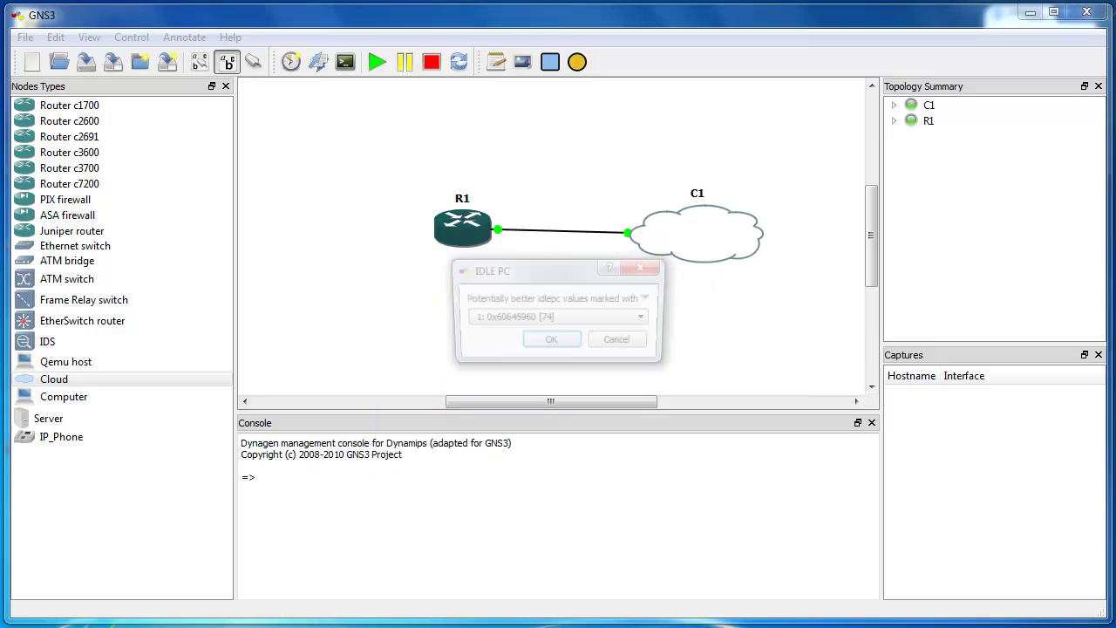
left_click(568, 320)
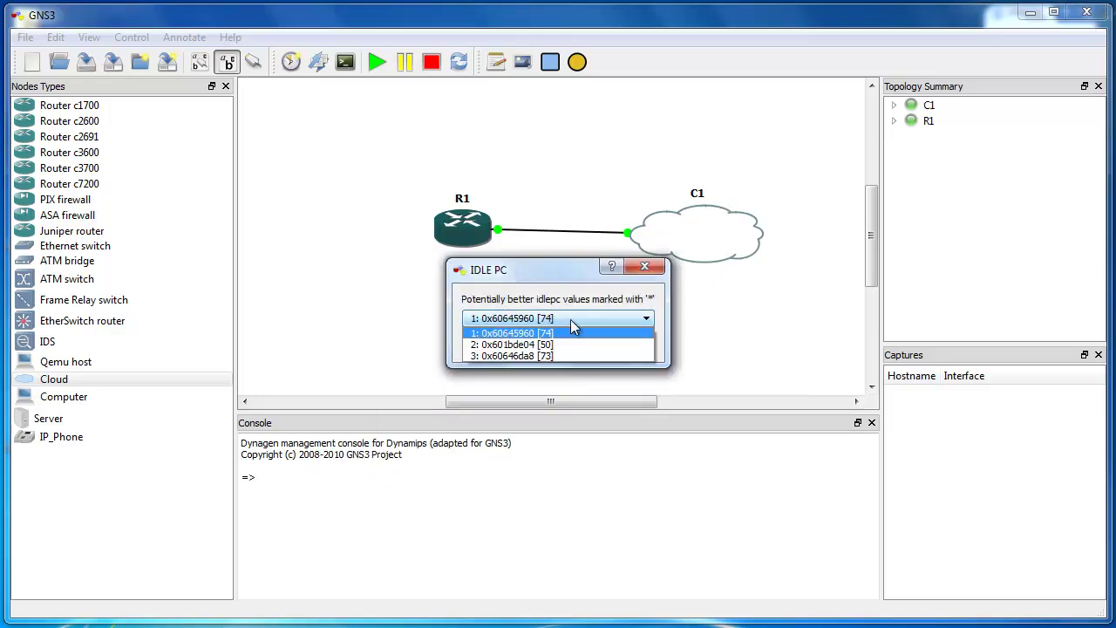
left_click(567, 330)
left_click(566, 347)
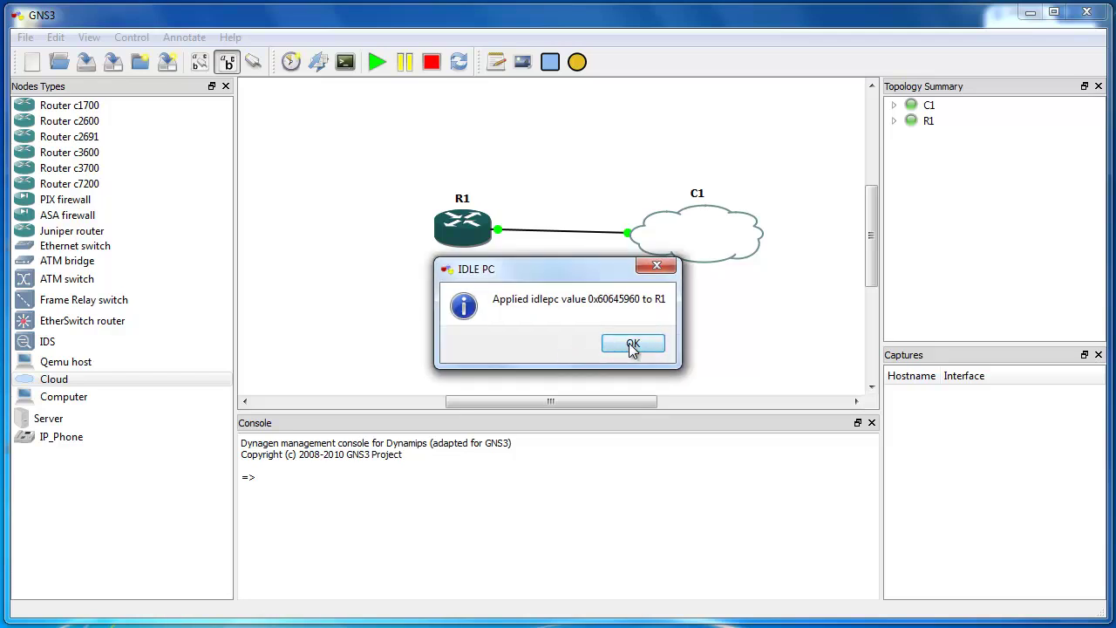
left_click(632, 342)
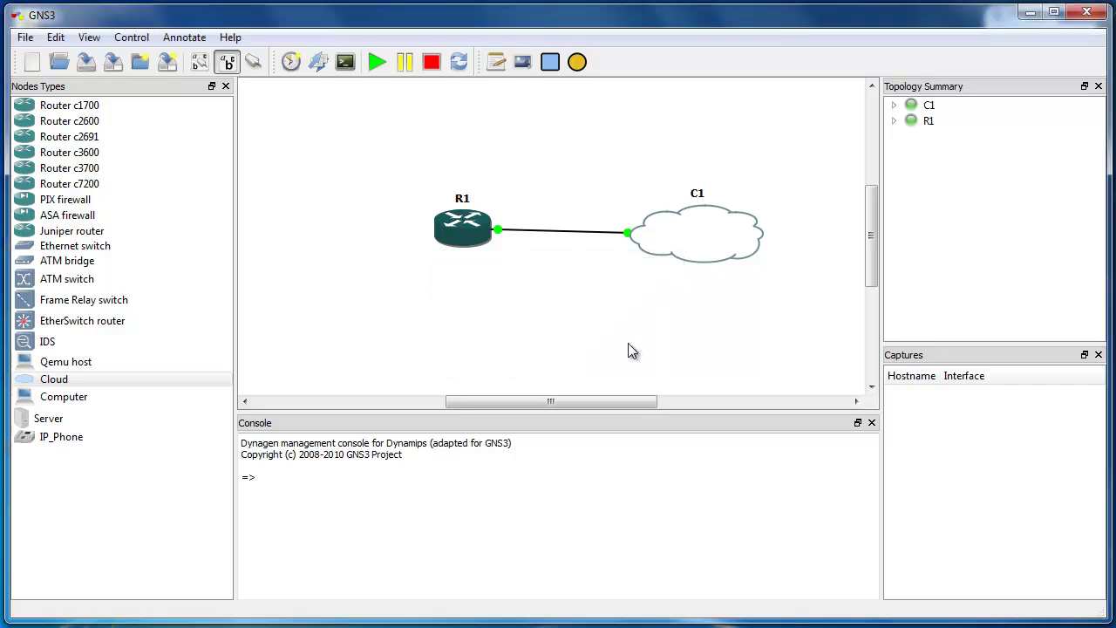
Step: Open the console session of router R1 in SecureCRT and bring up its command prompt
right_click(463, 232)
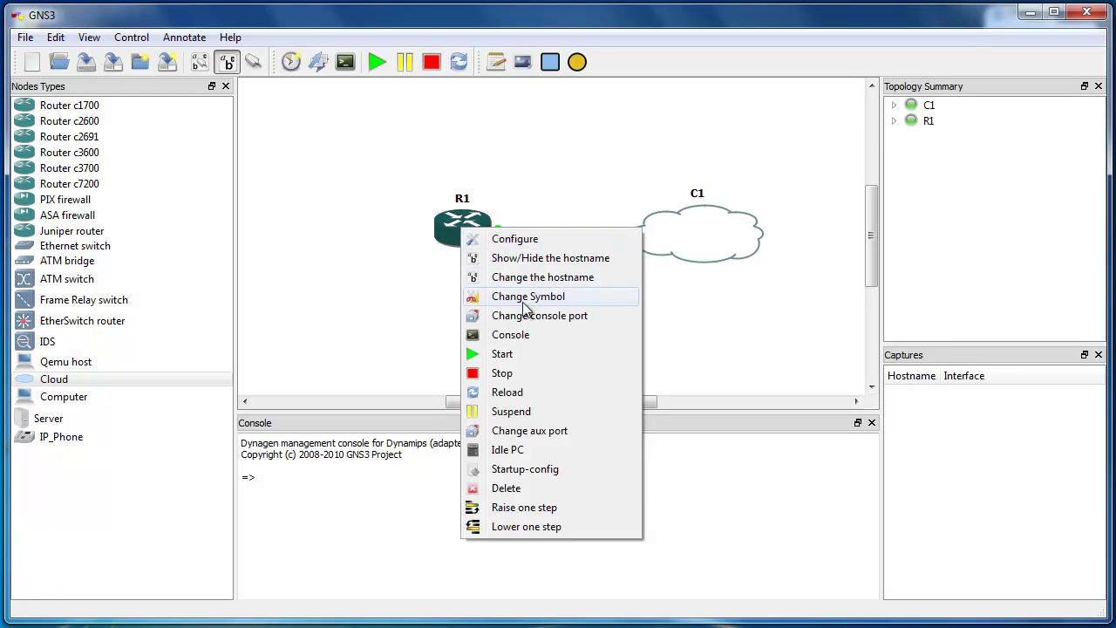
left_click(532, 335)
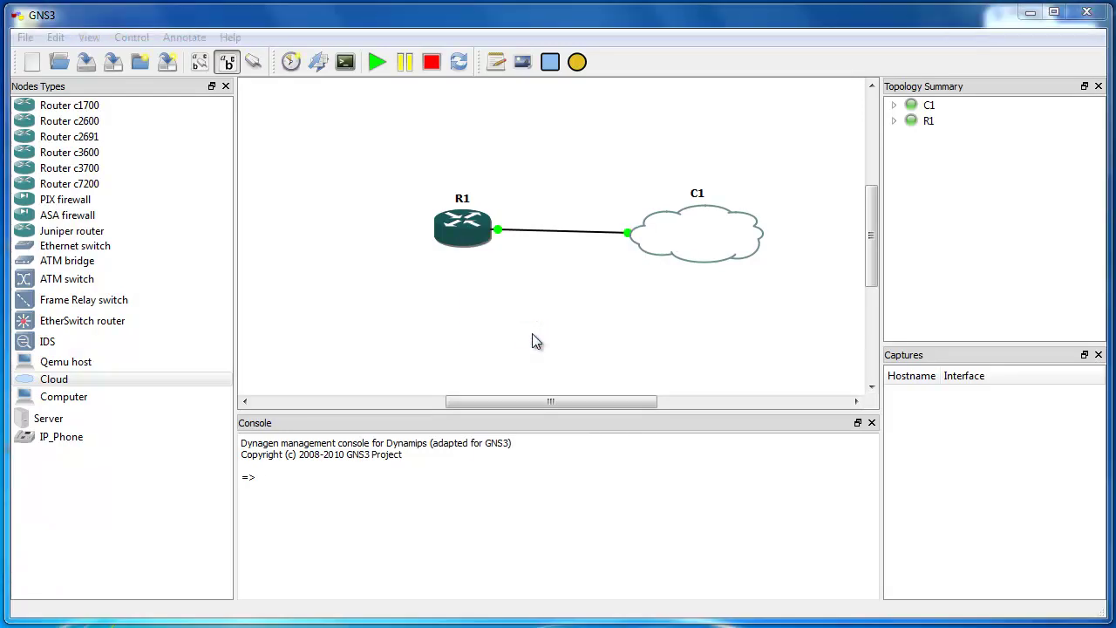
left_click_drag(550, 238, 461, 189)
key("Return")
left_click_drag(394, 179, 431, 153)
left_click(380, 288)
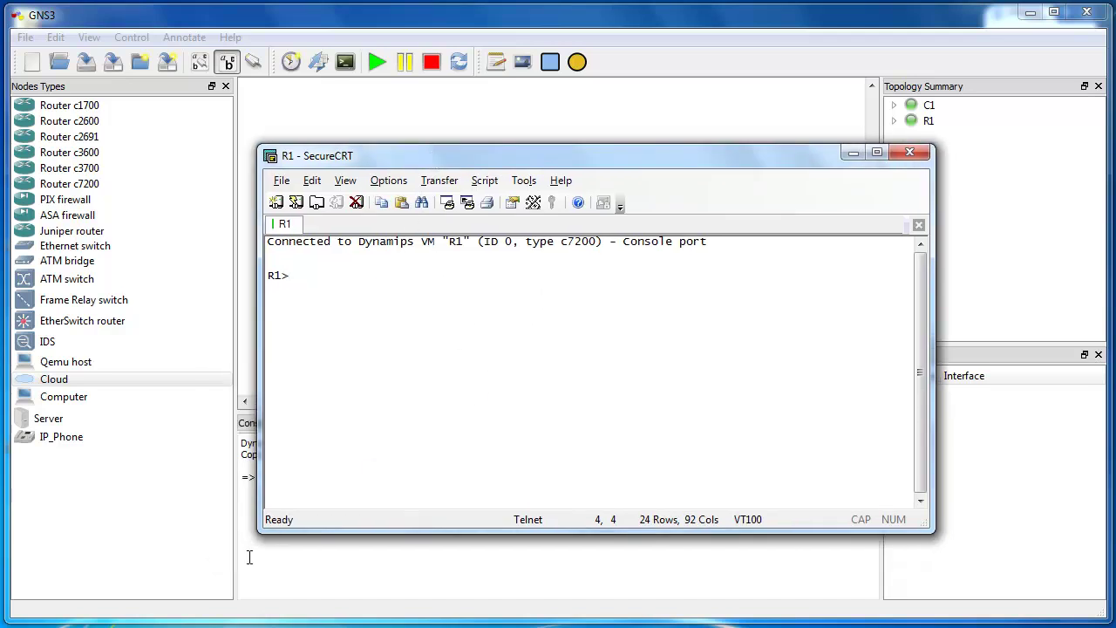
Step: Check the TCP/IPv4 address settings of Microsoft Loopback 1 in Windows Network Connections, cancel its properties and close the window
left_click(994, 627)
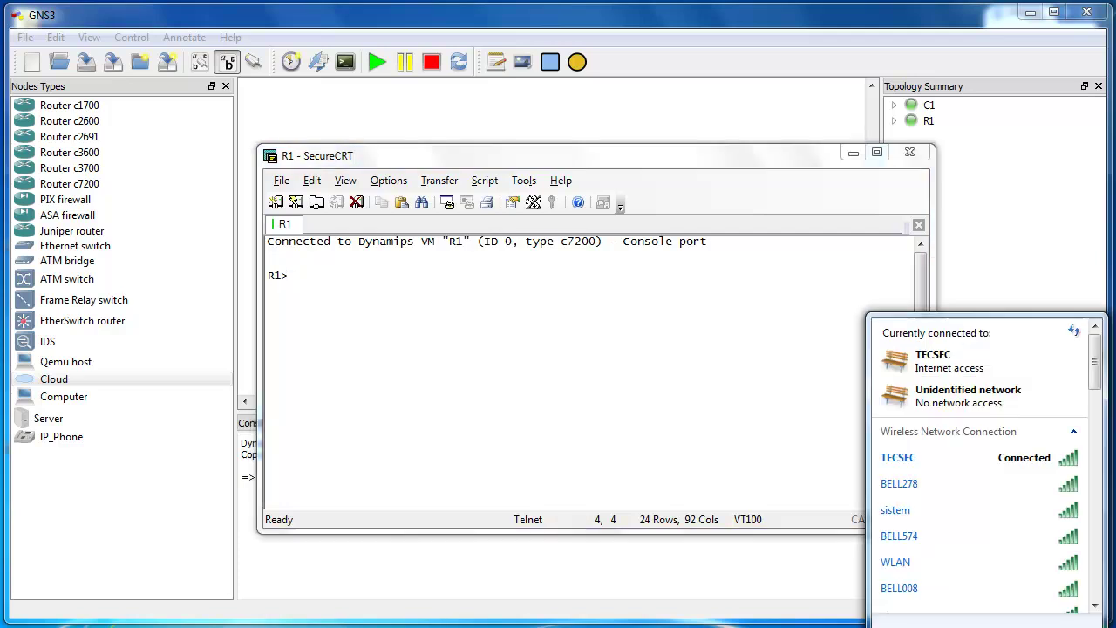
left_click(987, 626)
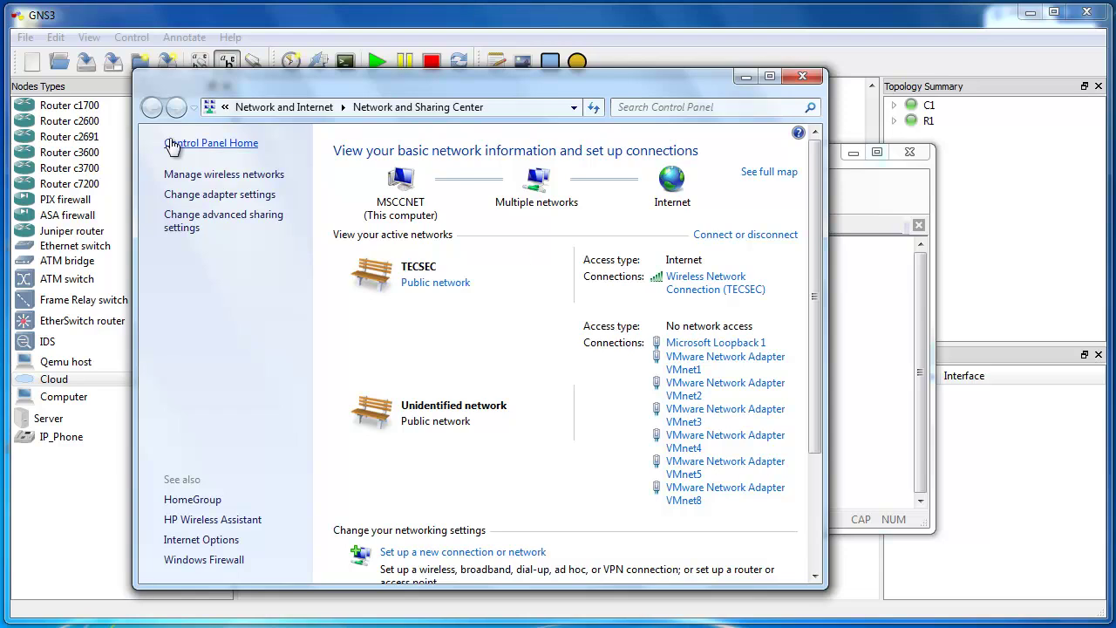
left_click(231, 195)
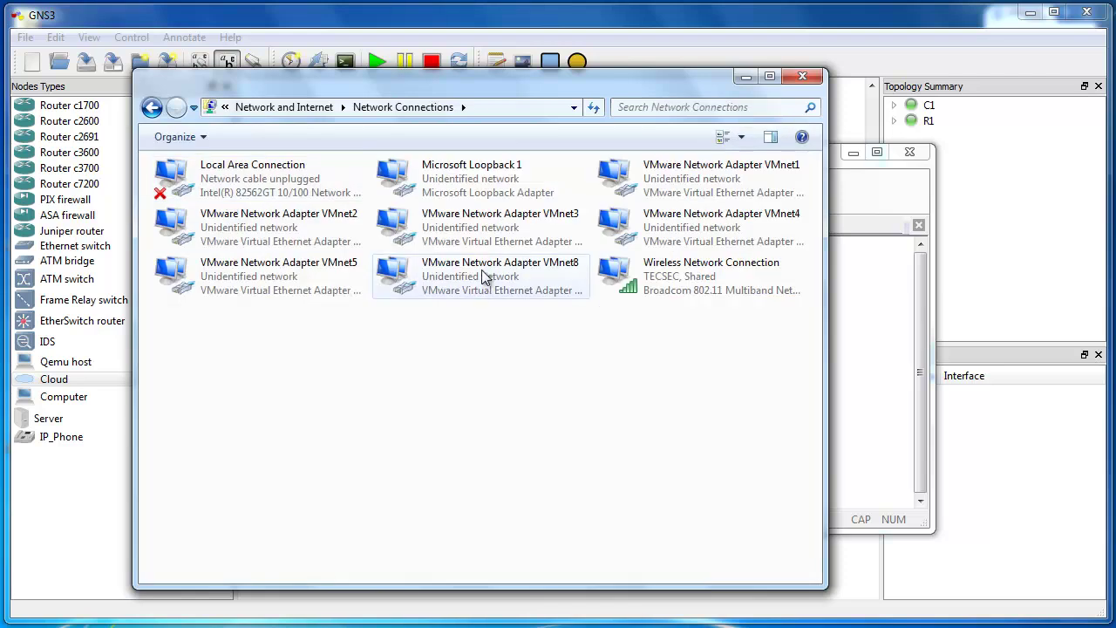
right_click(487, 177)
left_click(550, 340)
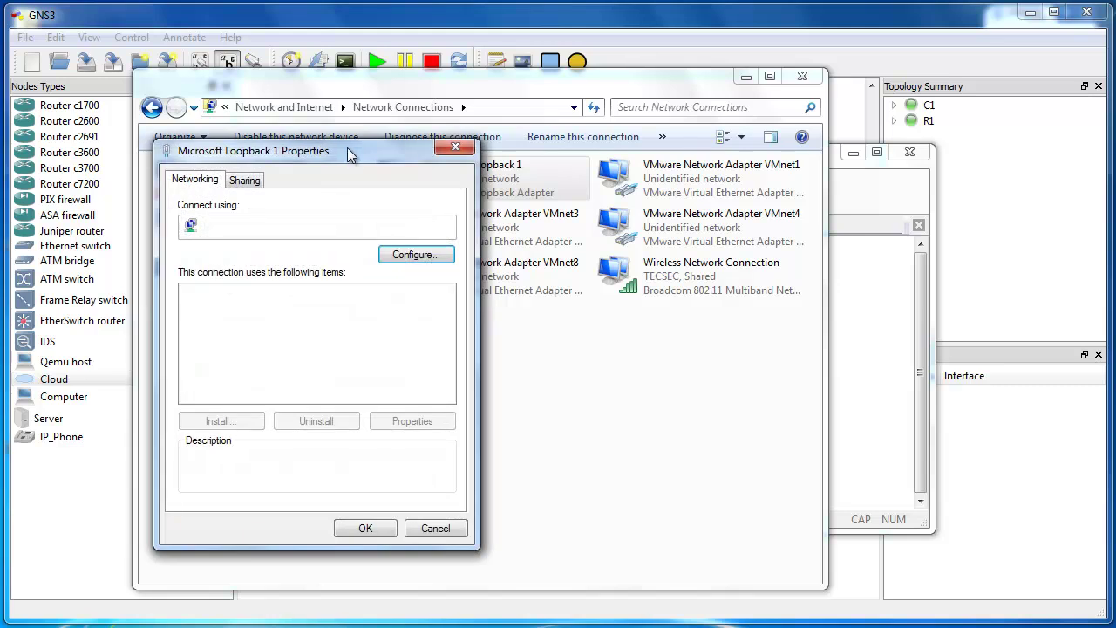
left_click_drag(332, 152, 495, 127)
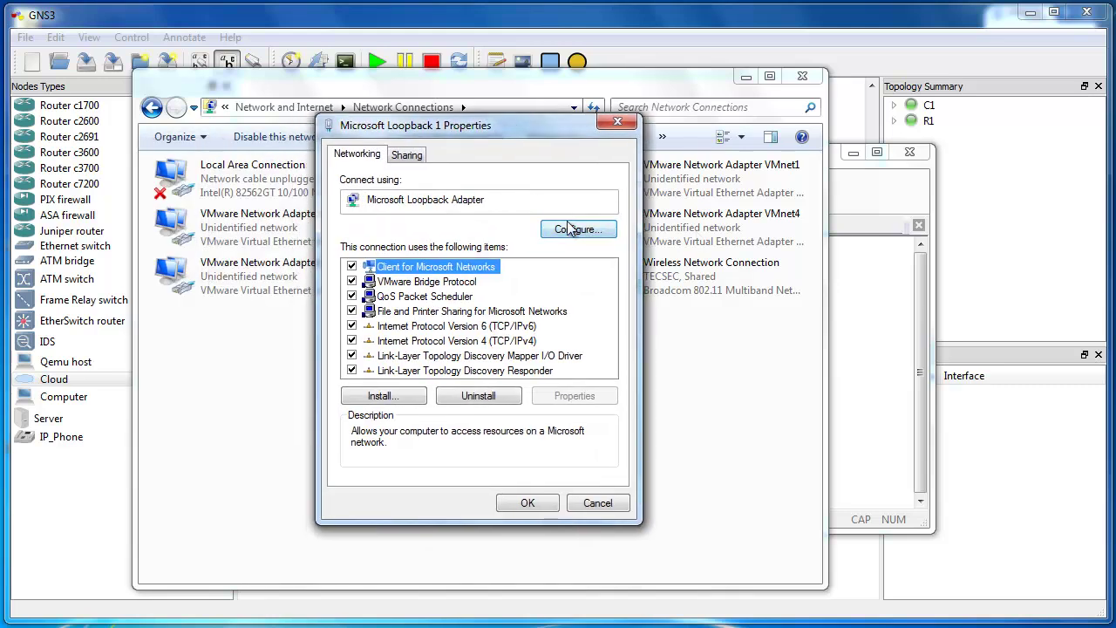
left_click(480, 341)
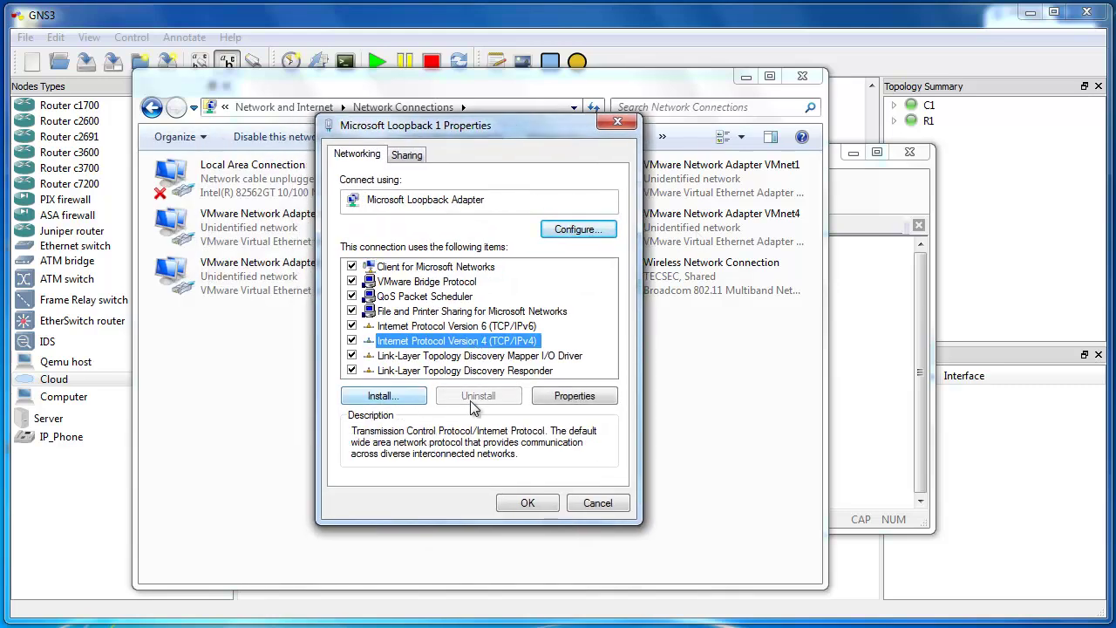
double_click(468, 341)
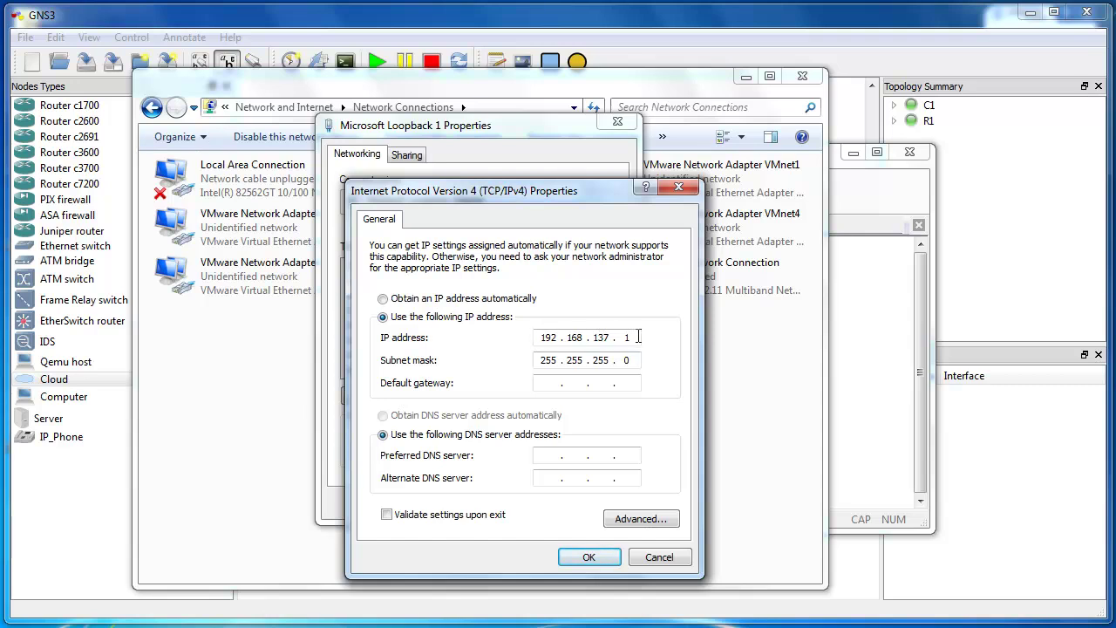
left_click(659, 557)
left_click(600, 507)
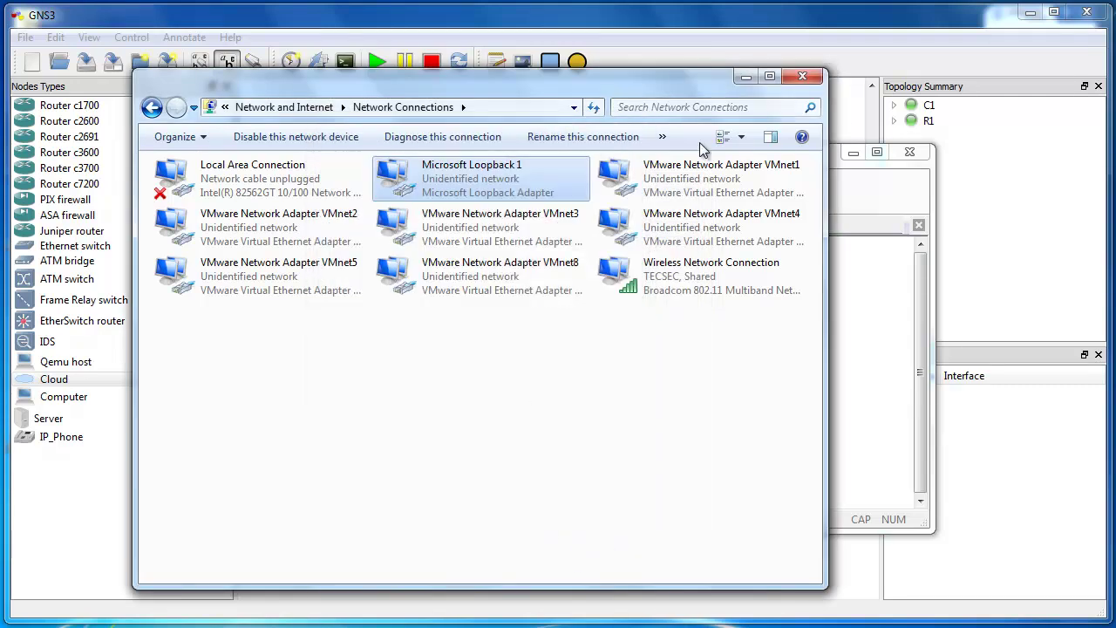
key("alt+F4")
Step: Expand R1 in the GNS3 topology summary to check which interface connects to cloud C1, and return to the SecureCRT console
left_click_drag(618, 162, 678, 153)
left_click_drag(533, 154, 477, 278)
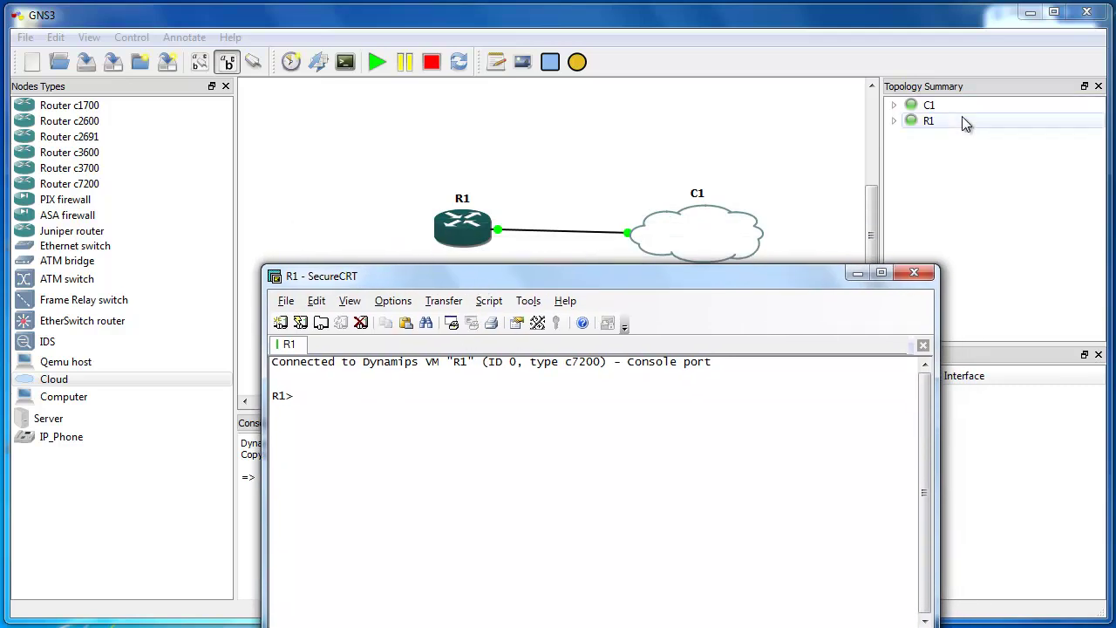
left_click(894, 122)
left_click(894, 121)
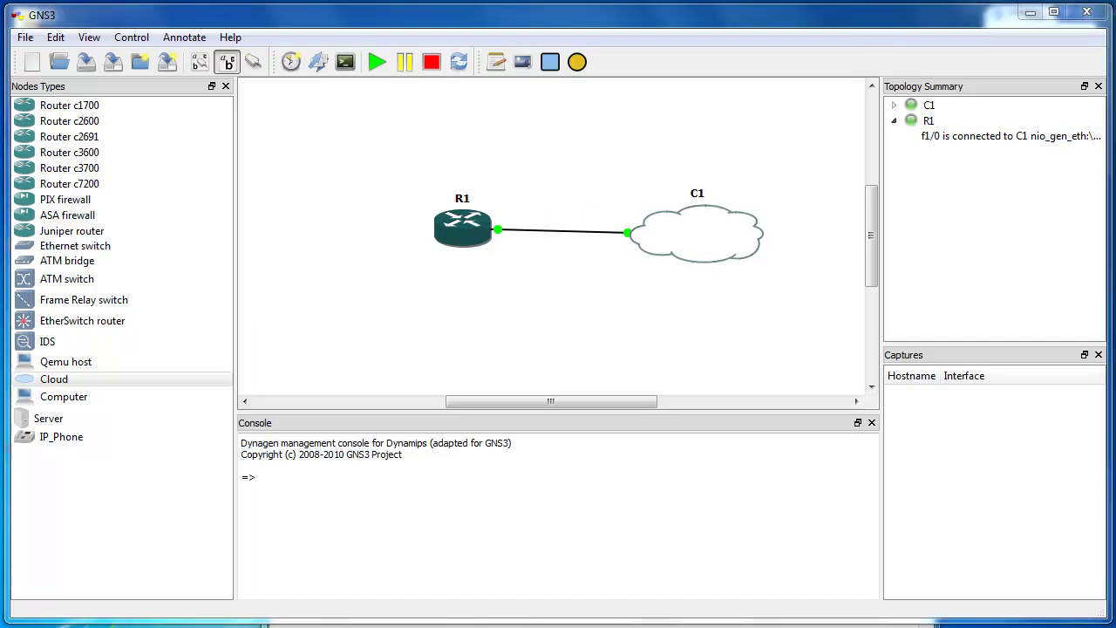
left_click(485, 625)
left_click_drag(519, 265, 508, 225)
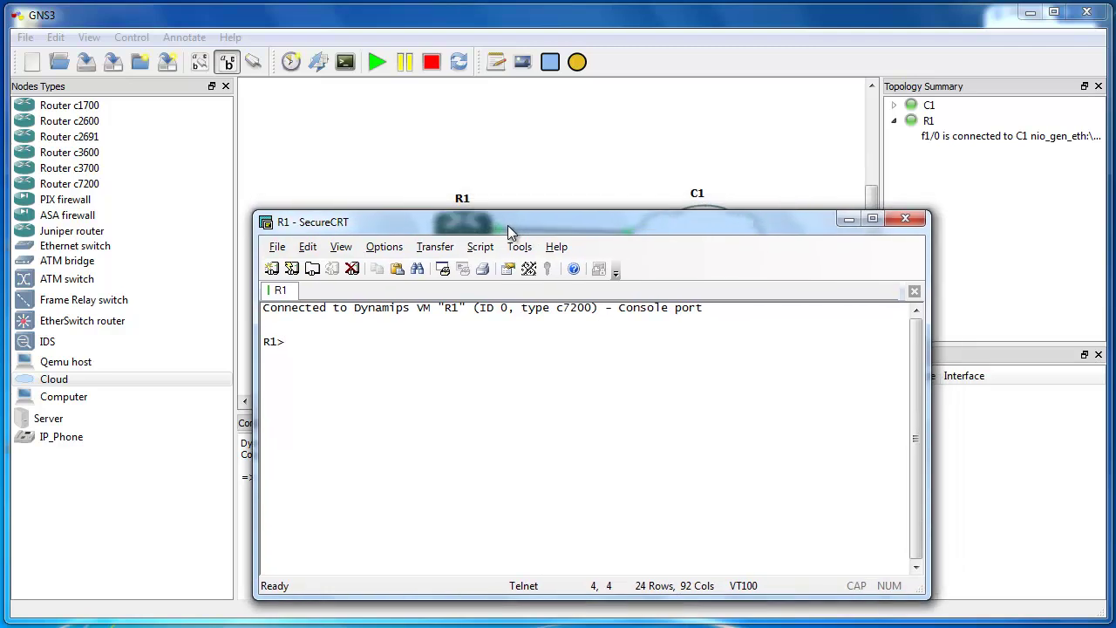
Step: Configure R1's FastEthernet 1/0 interface with IP address 192.168.137.2 and mask 255.255.255.0, and enable the interface with no shut
type("en")
key("Return")
type("conf t")
key("Return")
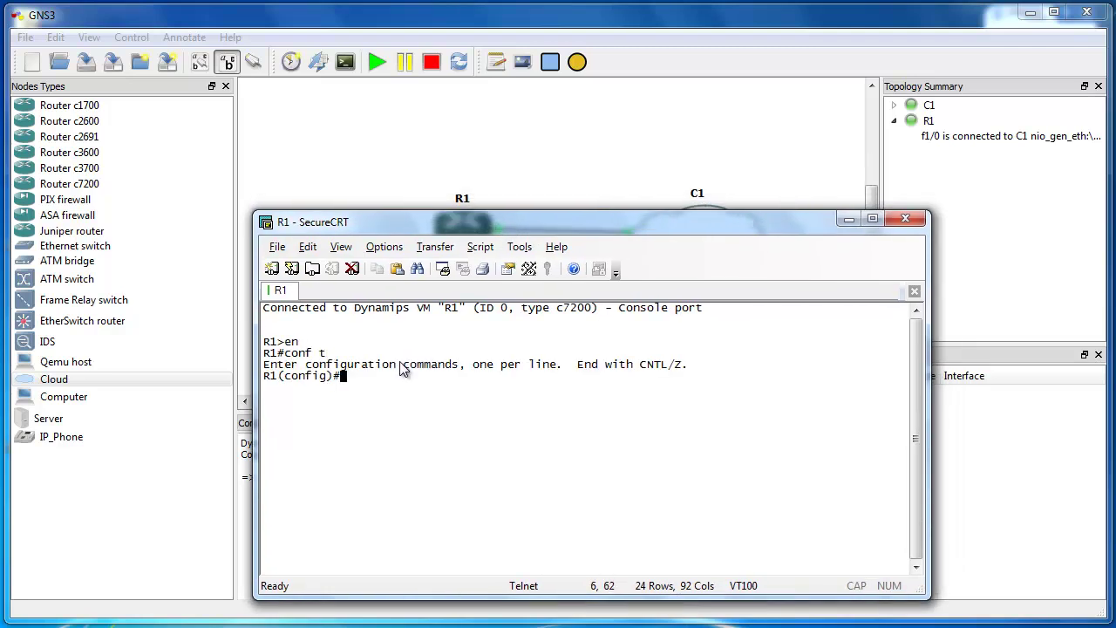
type("int fa 1/0")
key("Return")
type("ip add")
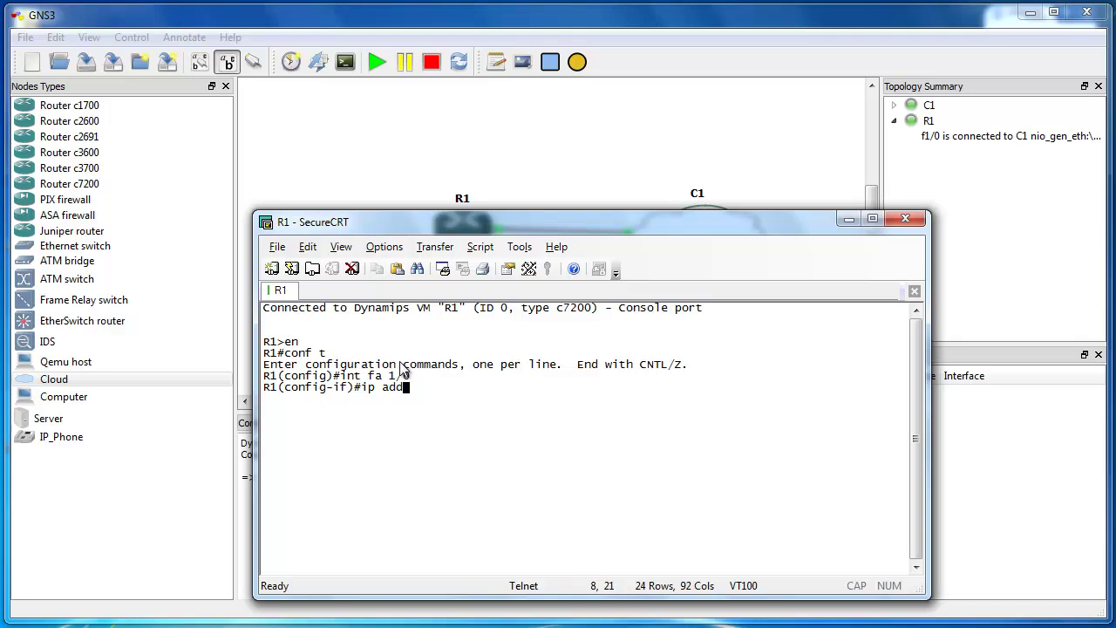
type(" 192.168.137.2 255.255.255.0")
key("Return")
type("no shut")
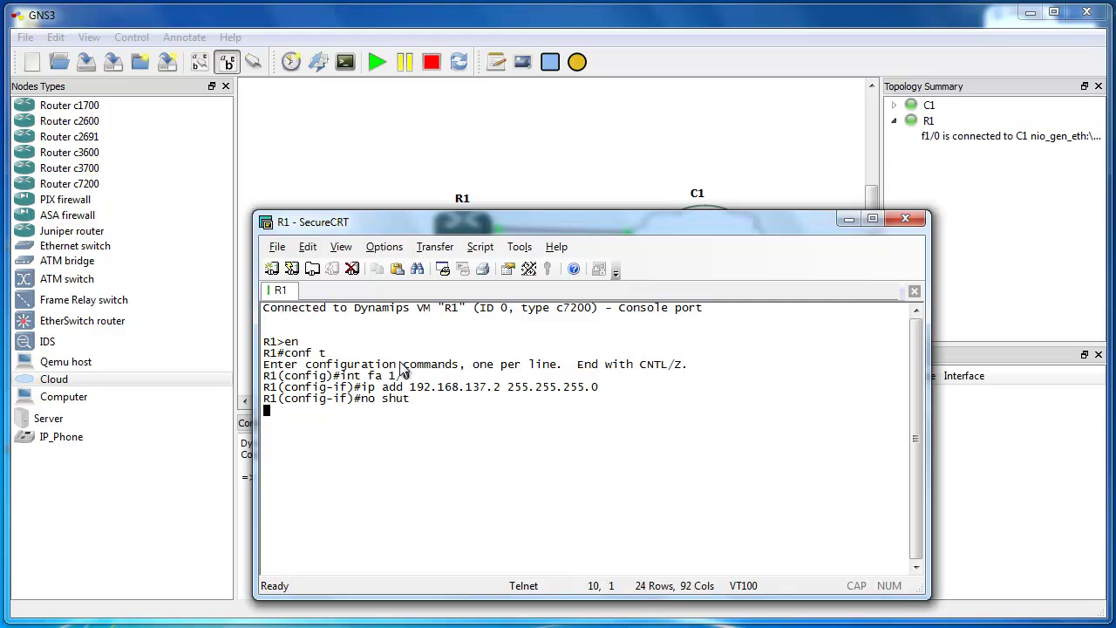
key("Return")
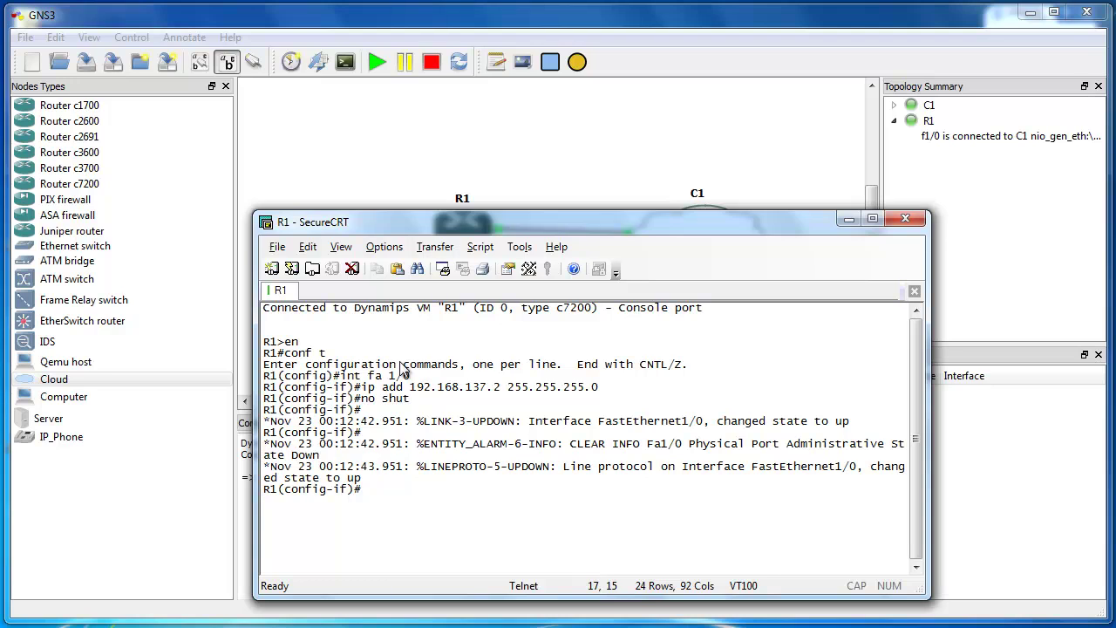
left_click_drag(572, 222, 527, 162)
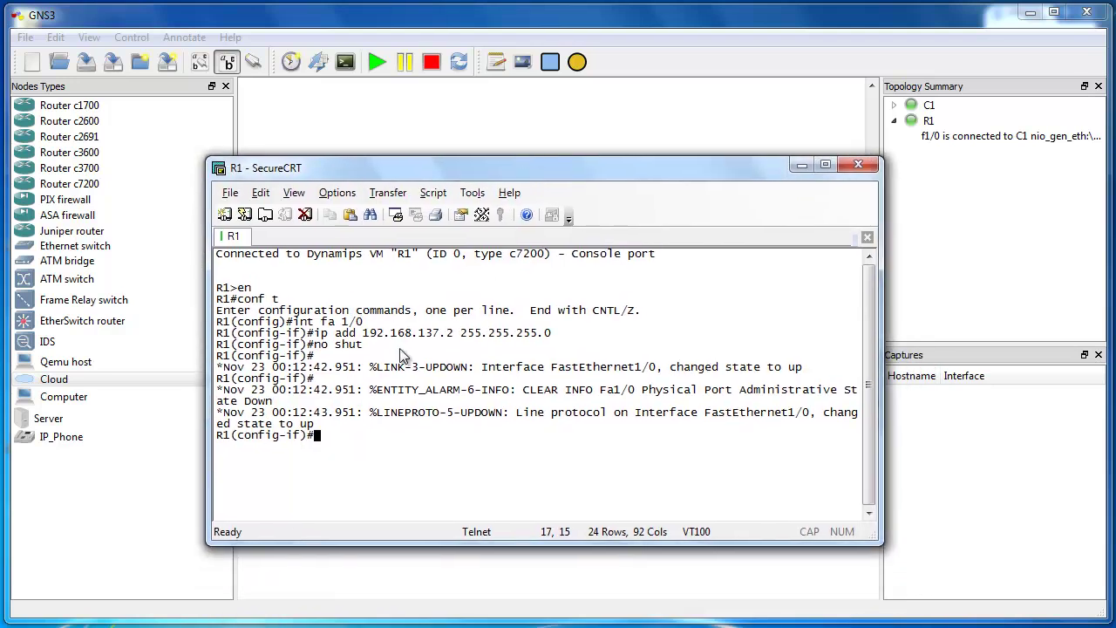
left_click_drag(390, 172, 417, 194)
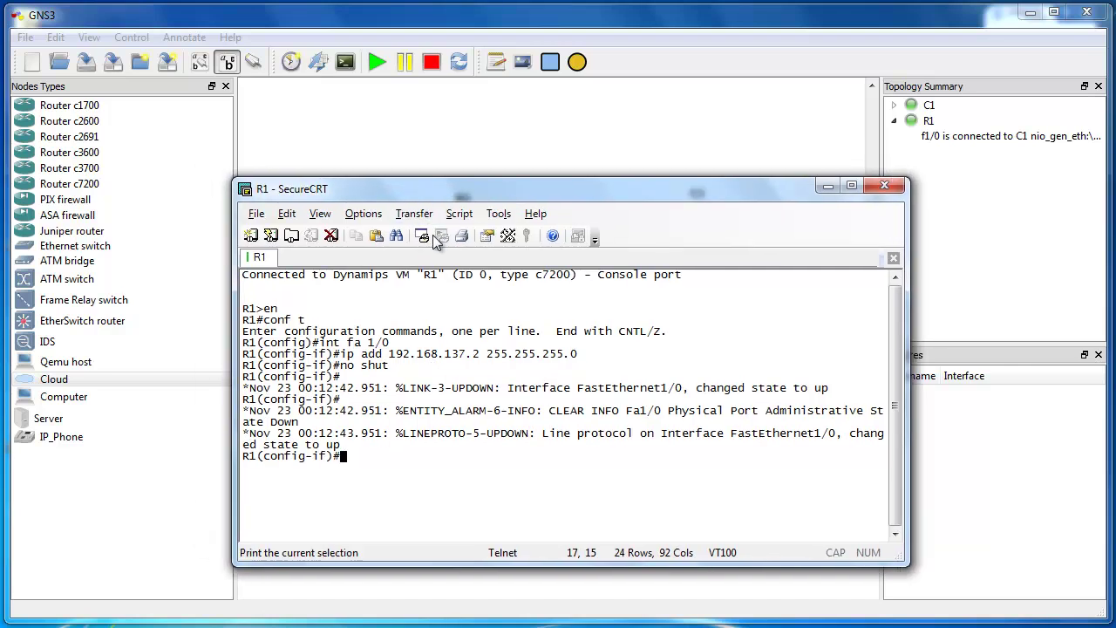
left_click_drag(525, 186, 543, 280)
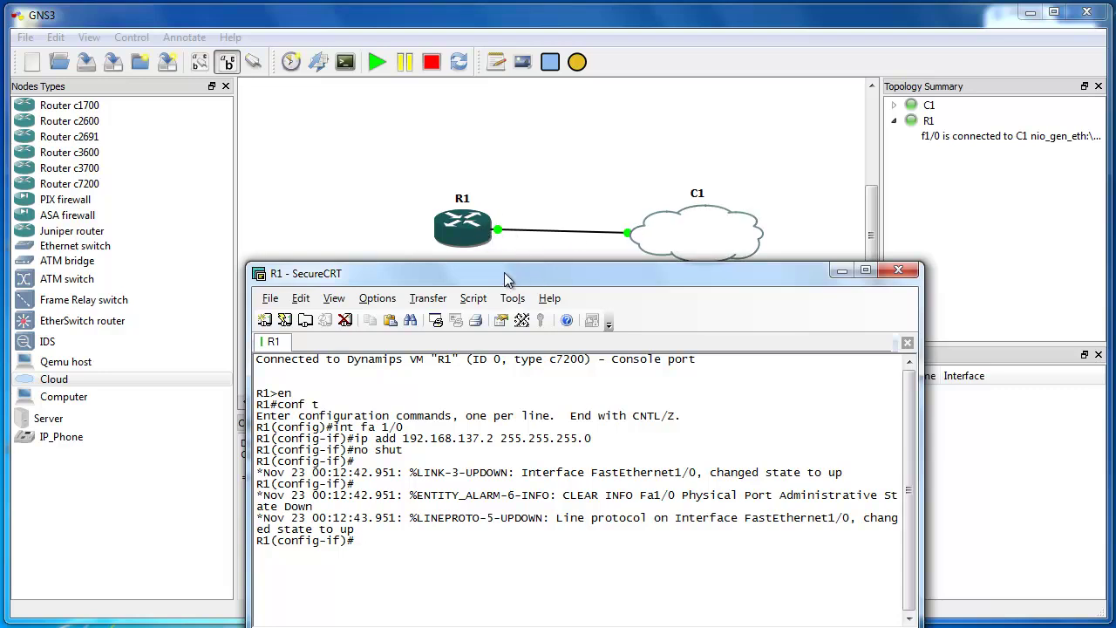
left_click_drag(535, 279, 512, 161)
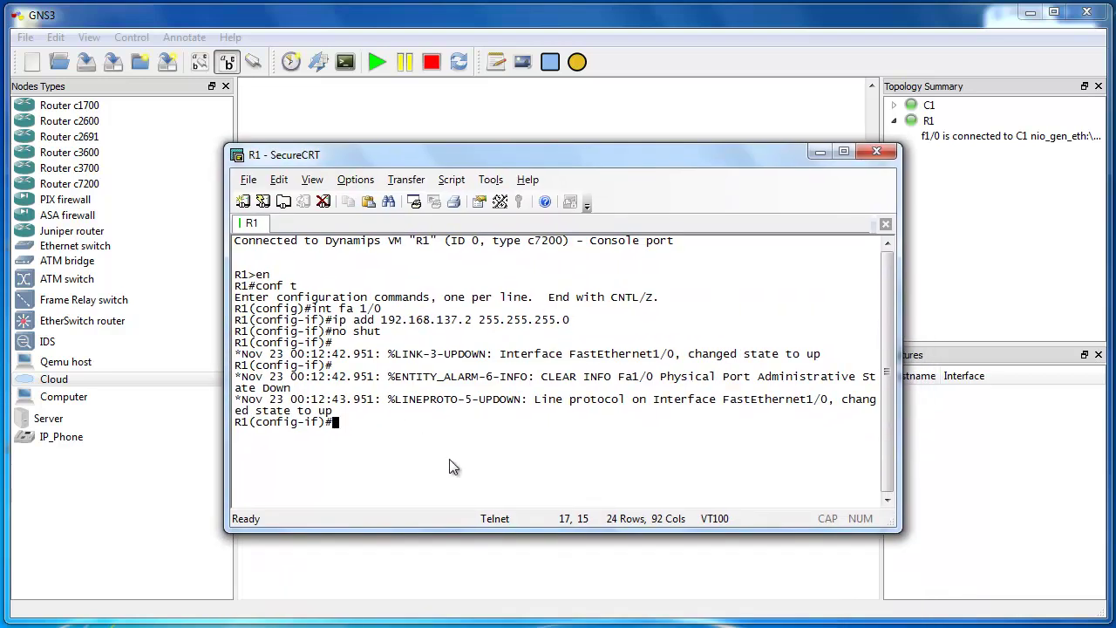
Step: Exit configuration mode on R1 and test Internet connectivity by pinging 4.2.2.2
type("exit")
key("Return")
type("exit")
key("Return")
left_click_drag(544, 164, 545, 151)
type("ping 4.2.2.2")
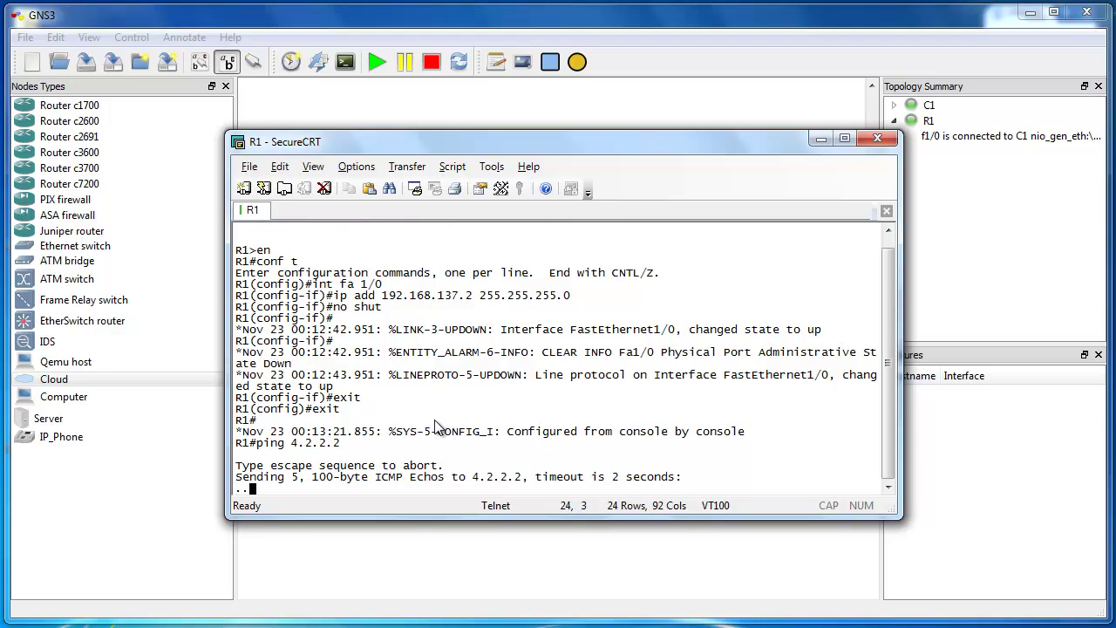
left_click_drag(566, 145, 630, 88)
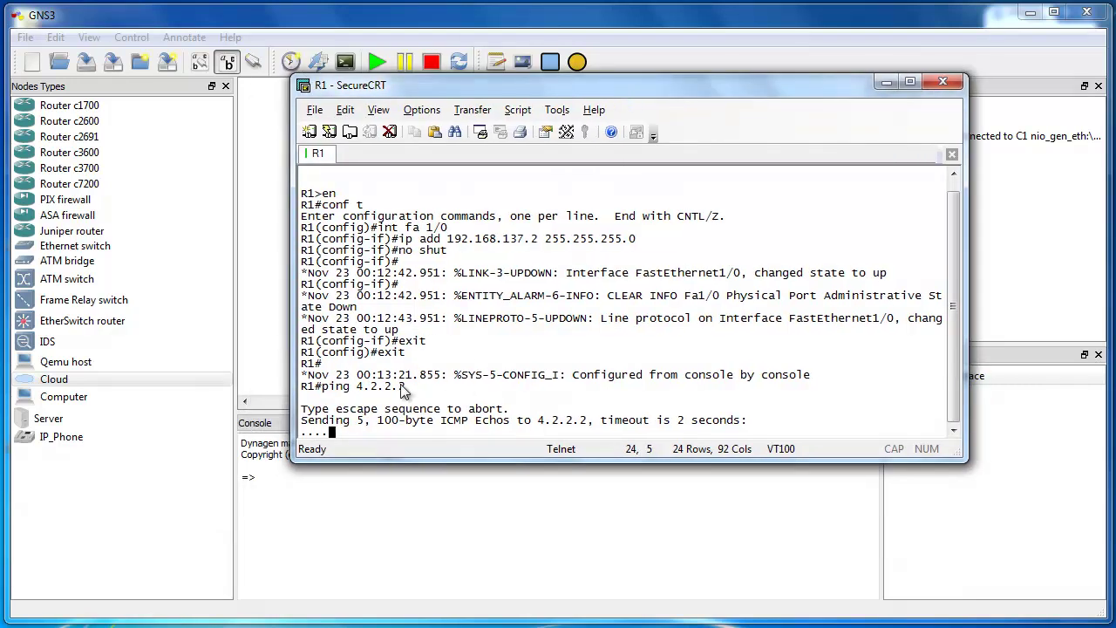
left_click_drag(558, 84, 524, 193)
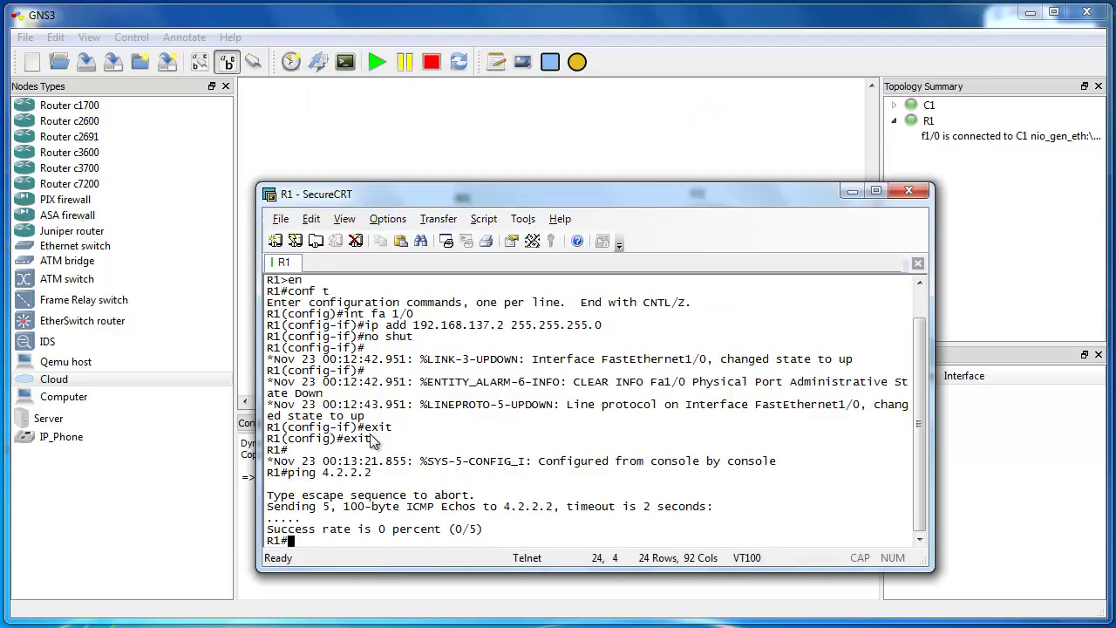
Step: Enter configuration mode on R1 and write a default route command, ip route 0.0.0.0 0.0.0.0 192.168.137.1, without submitting it
type("conf t")
key("Return")
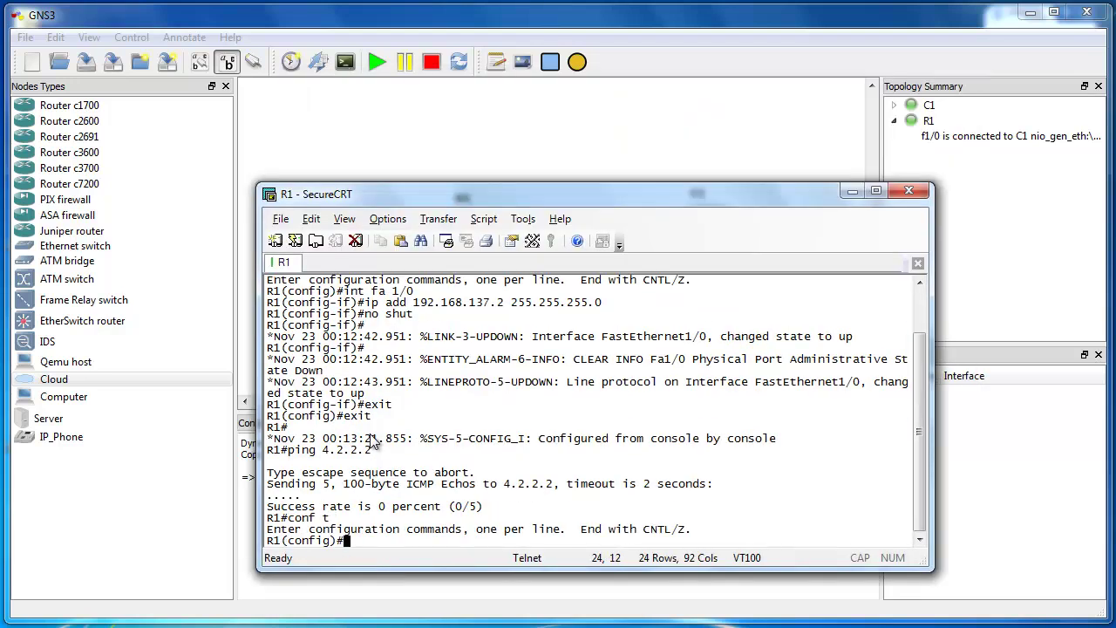
type("ip route 0.0.0.")
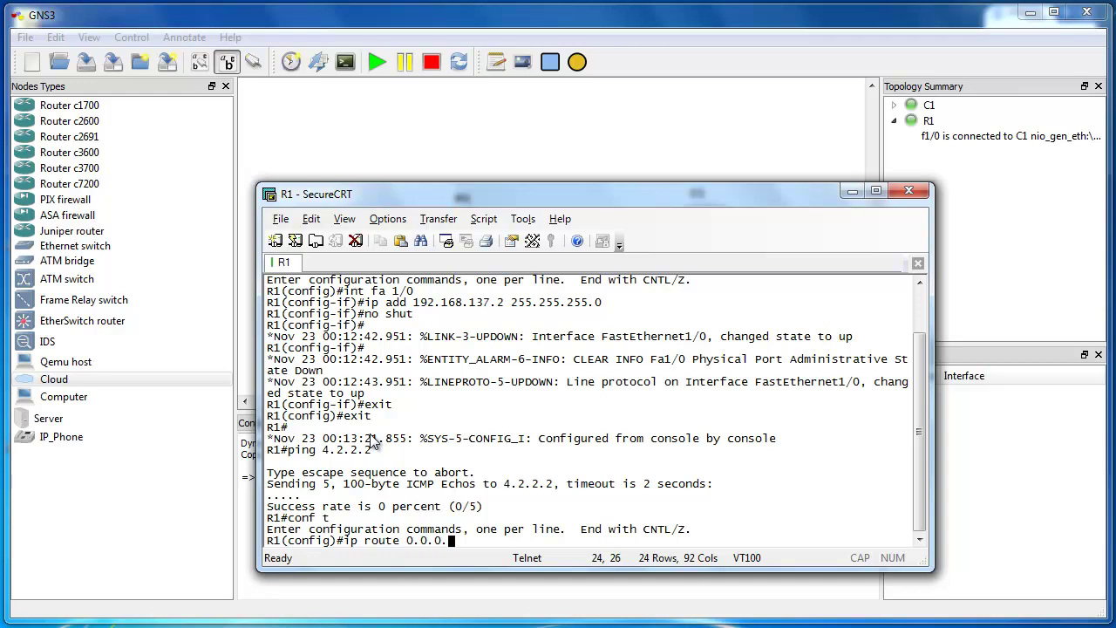
type("0 0.0.0.0")
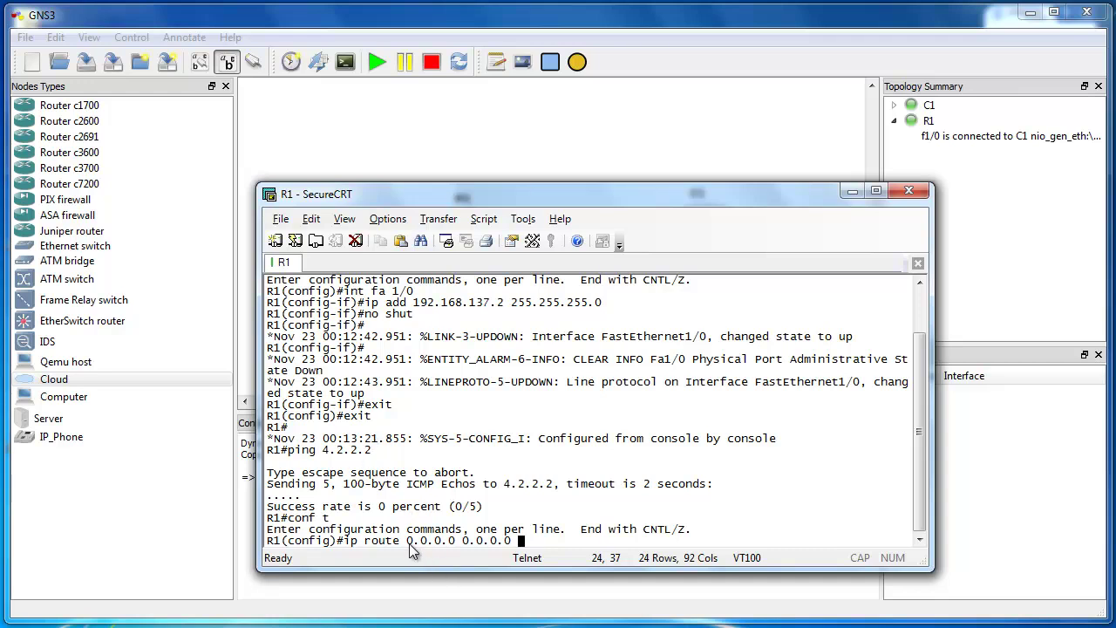
type("192.168.137.1")
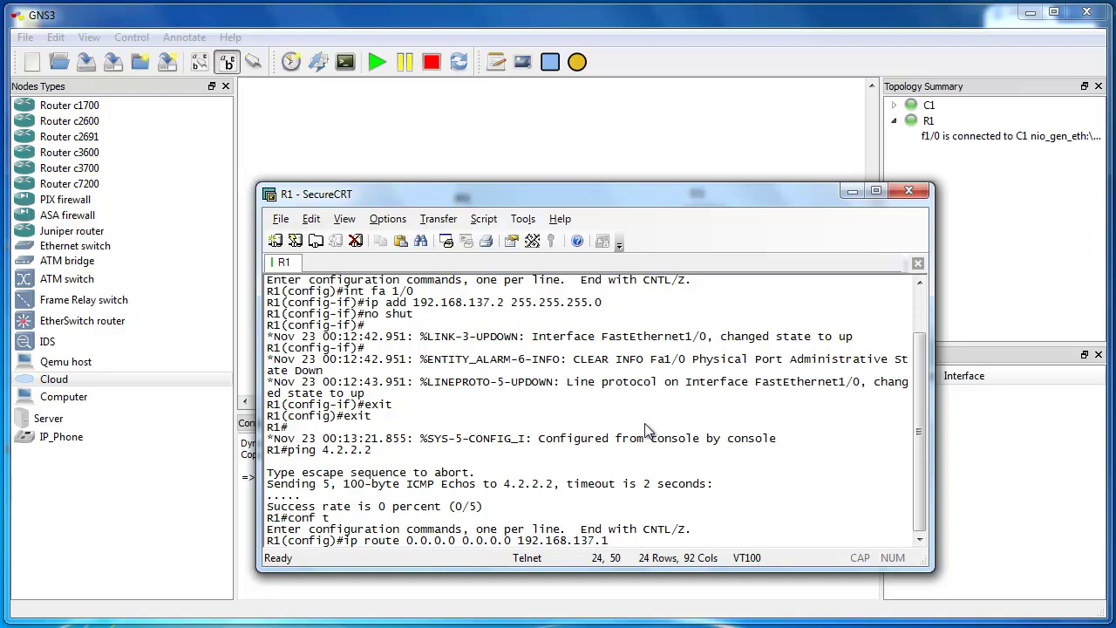
Step: Check the next-hop address in the TCP/IPv4 properties of Microsoft Loopback 1, and close the dialogs and the Network Connections window
left_click(522, 621)
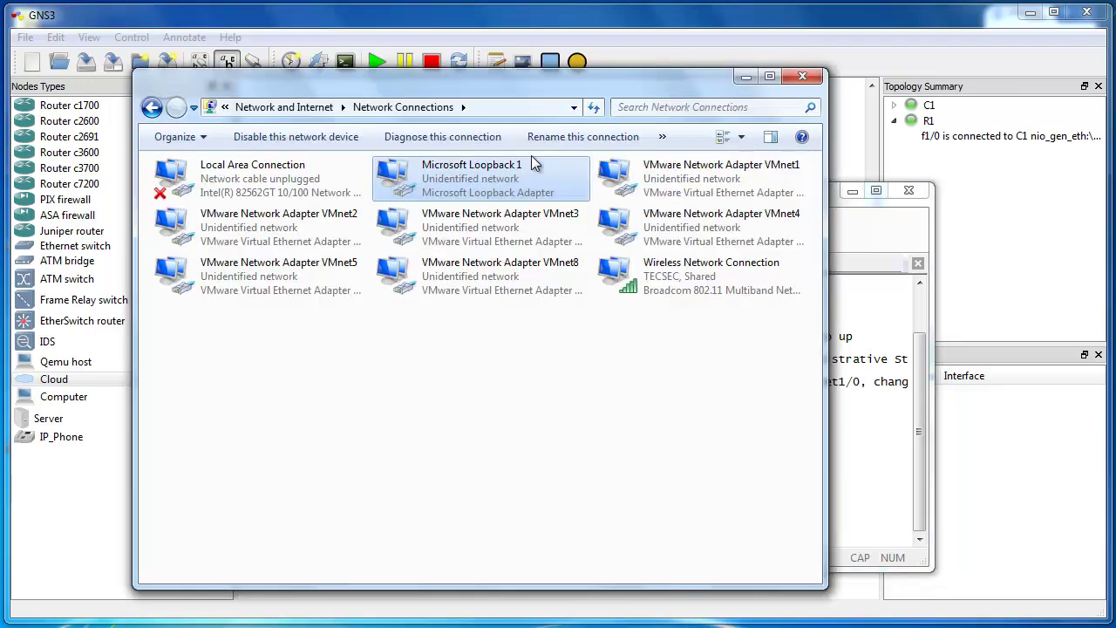
right_click(453, 177)
left_click(528, 338)
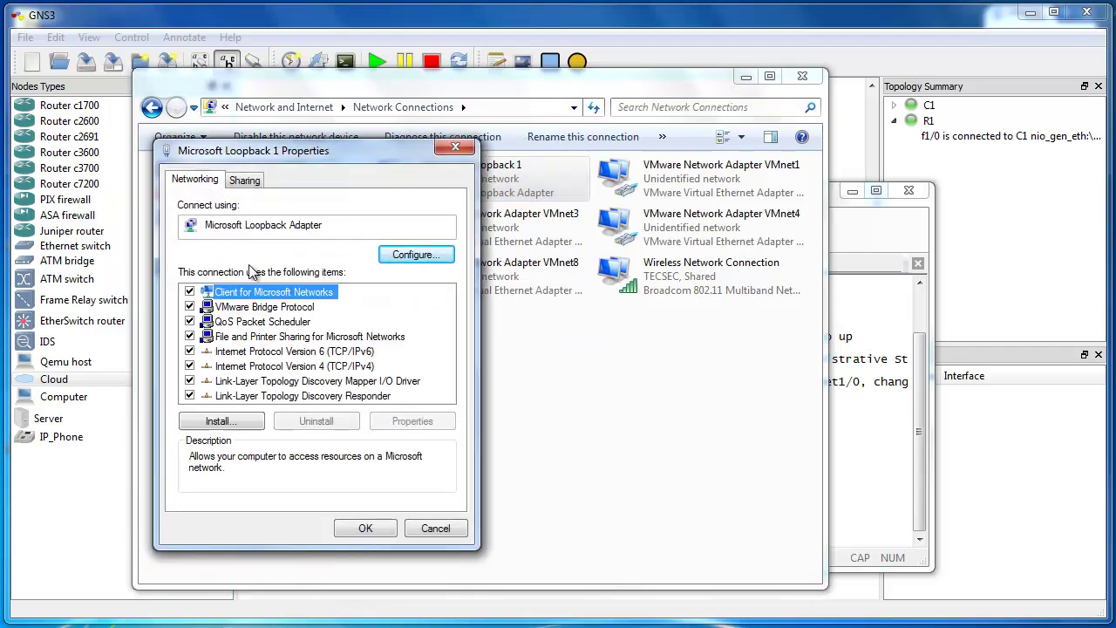
double_click(339, 367)
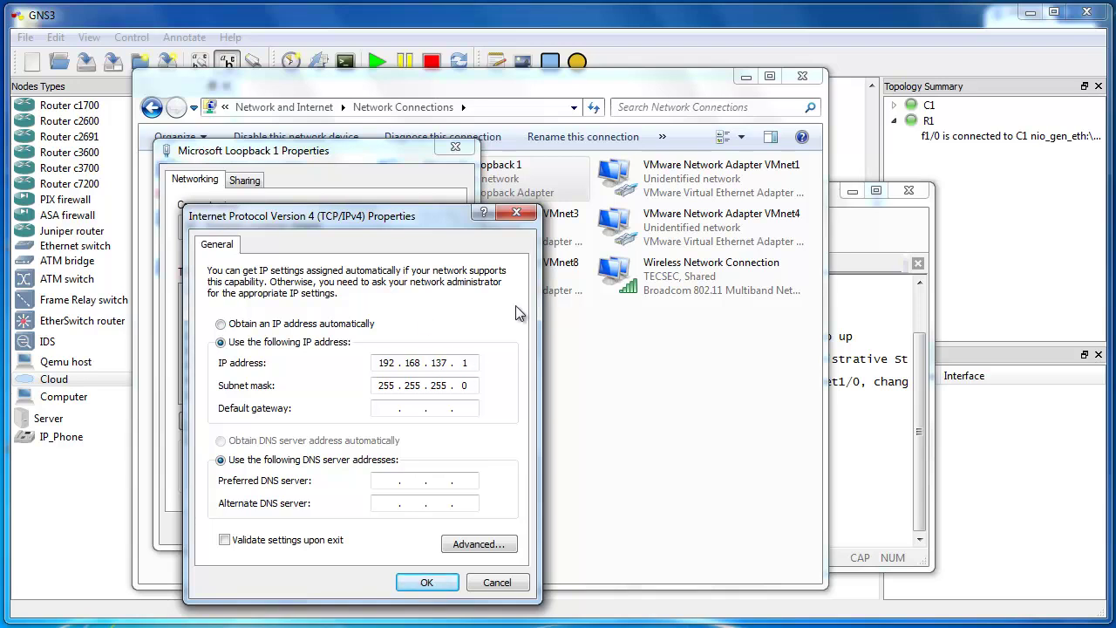
left_click(520, 213)
left_click(455, 147)
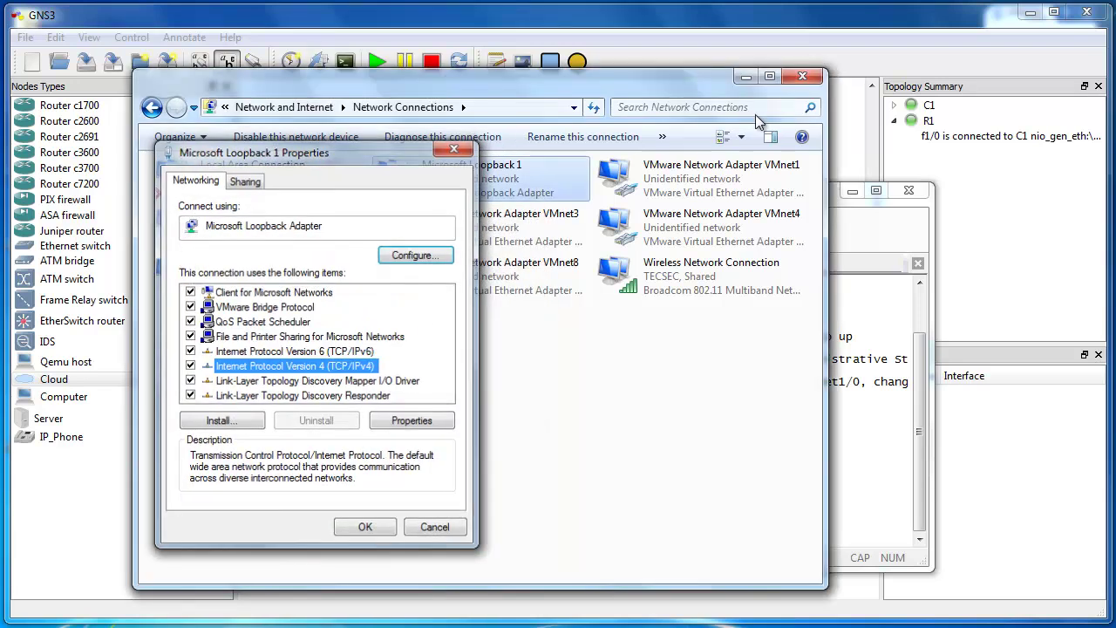
left_click(803, 76)
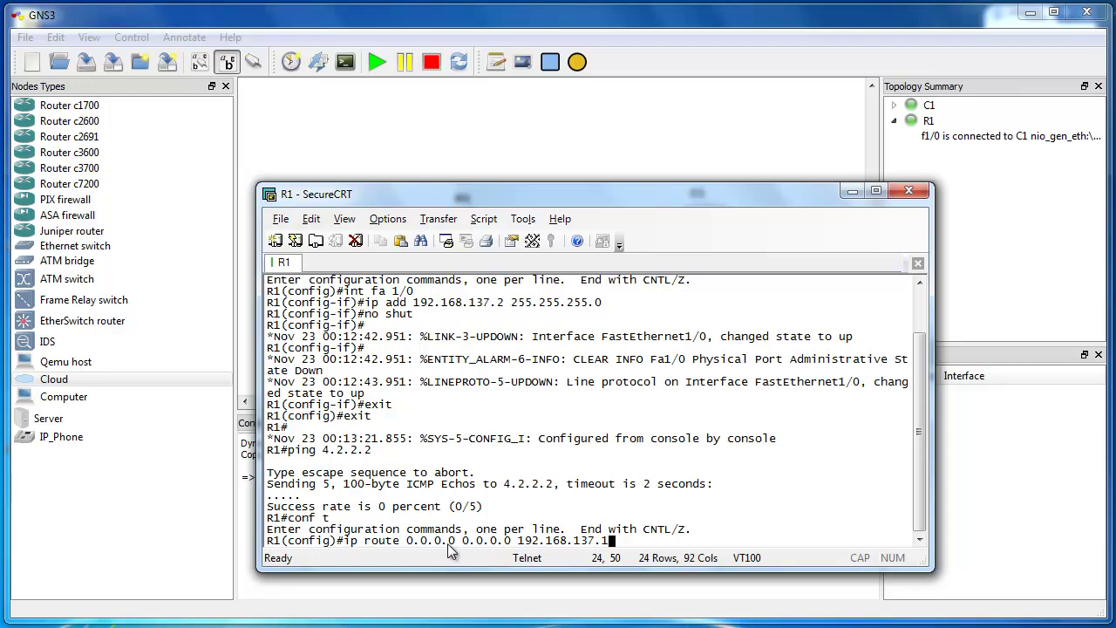
Step: Submit the prepared default route on R1, and leave configuration mode to test Internet connectivity by pinging 4.2.2.2
key("Return")
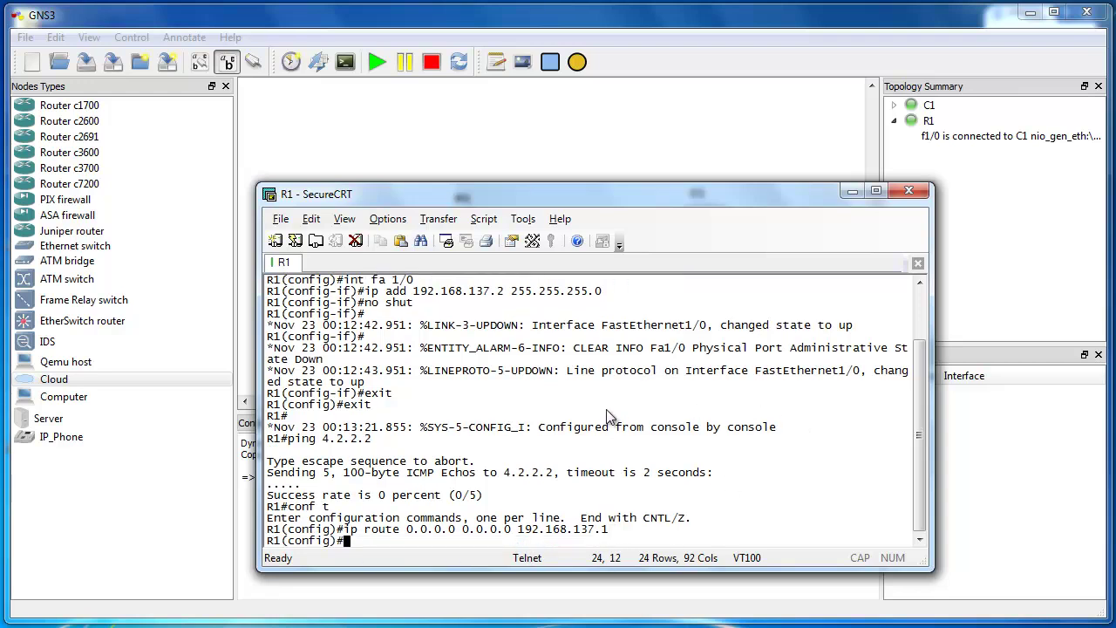
left_click_drag(809, 198, 817, 157)
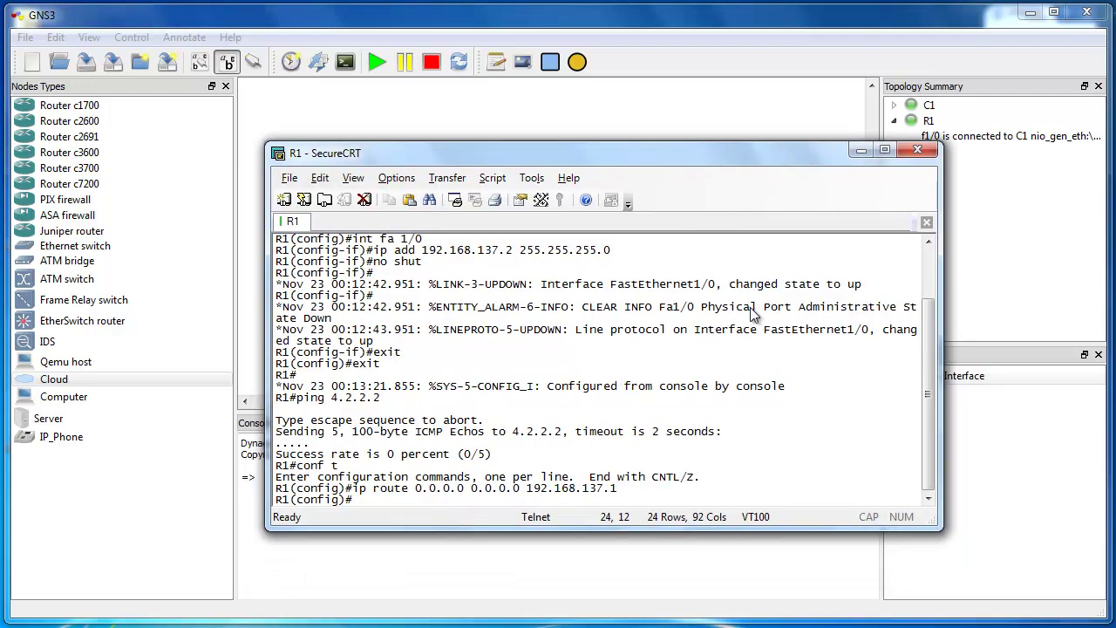
key("ctrl+z")
type("ping 4.2.2.2")
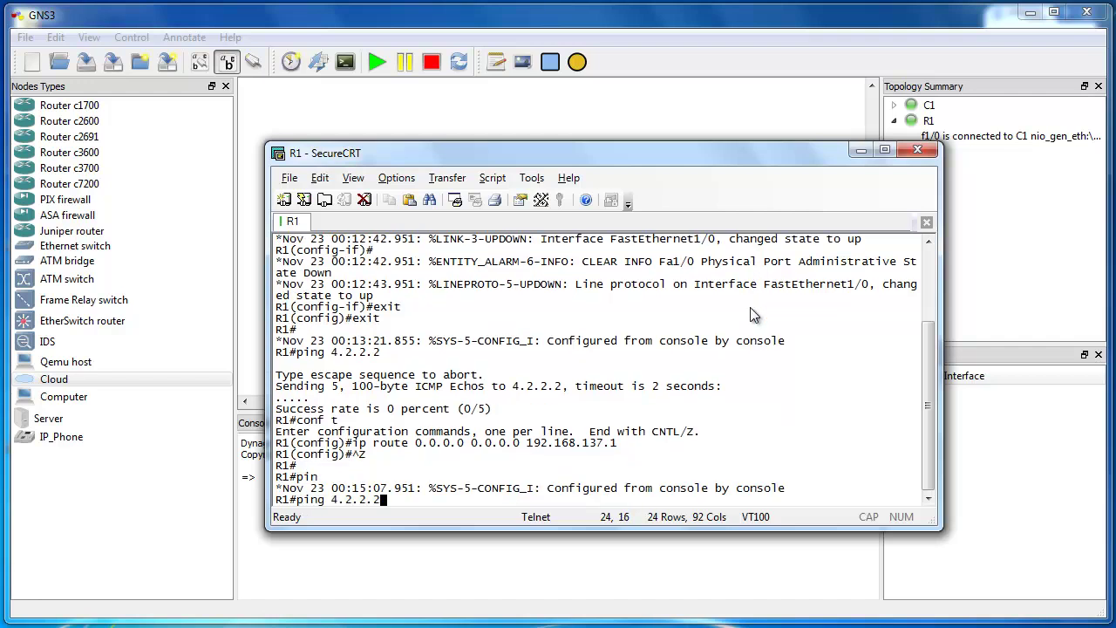
key("Return")
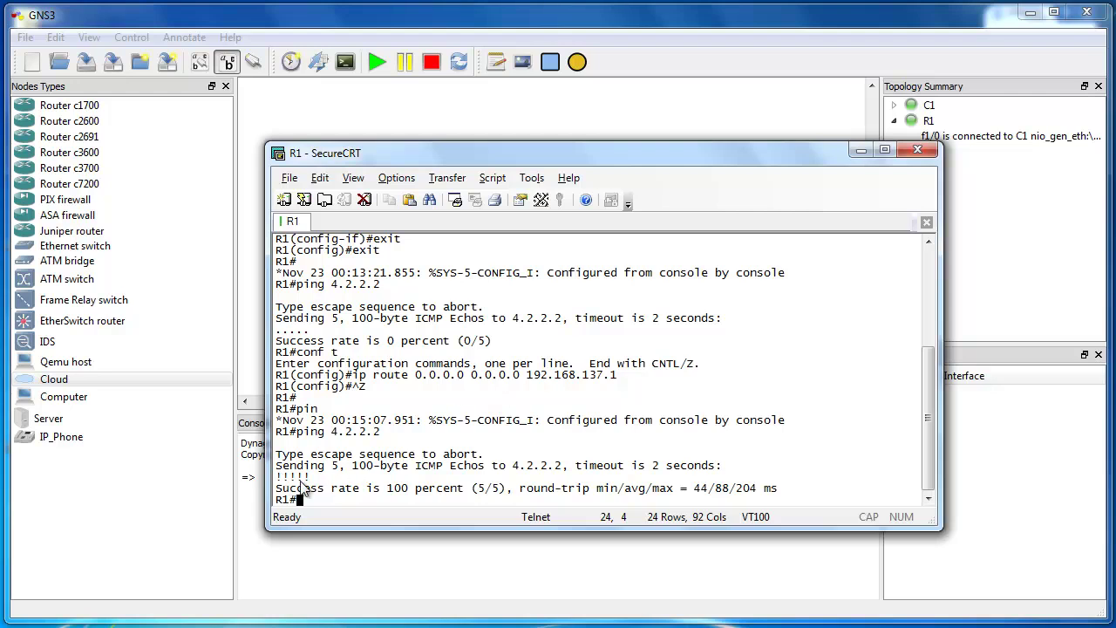
Step: Minimize the SecureCRT console and review the link between R1 and cloud C1 in the GNS3 topology
left_click_drag(602, 153, 557, 272)
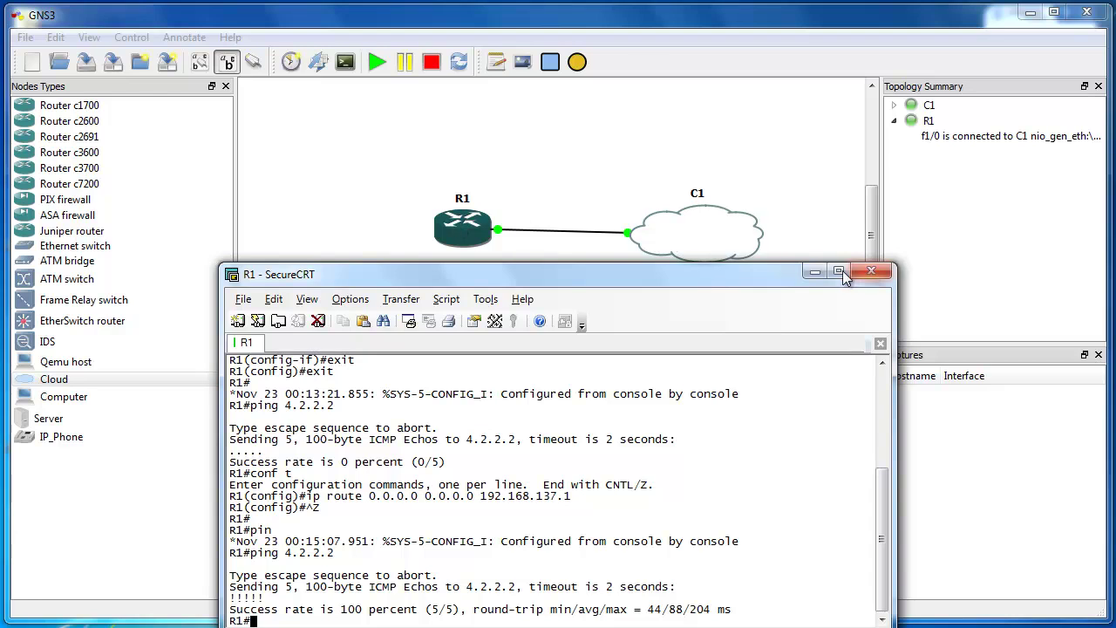
left_click(815, 271)
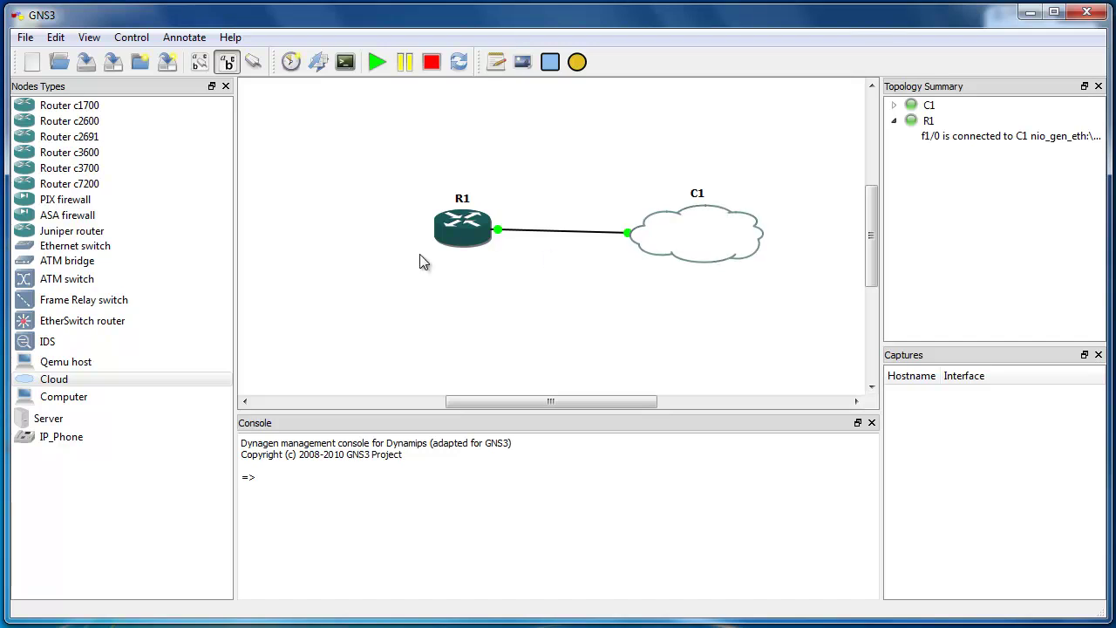
mouse_move(445, 253)
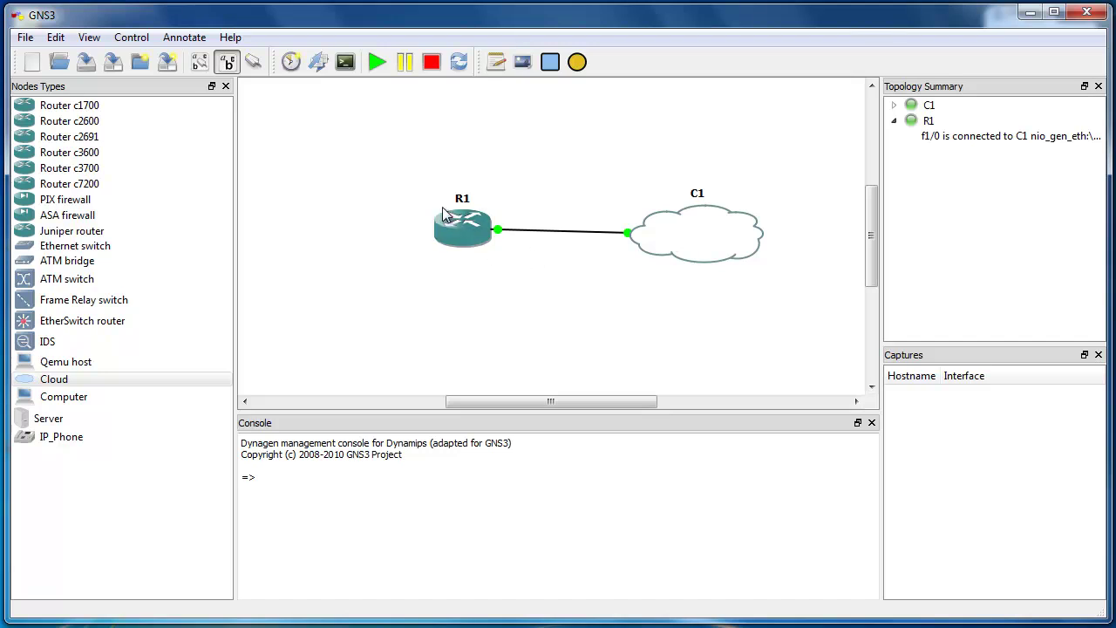
left_click(478, 233)
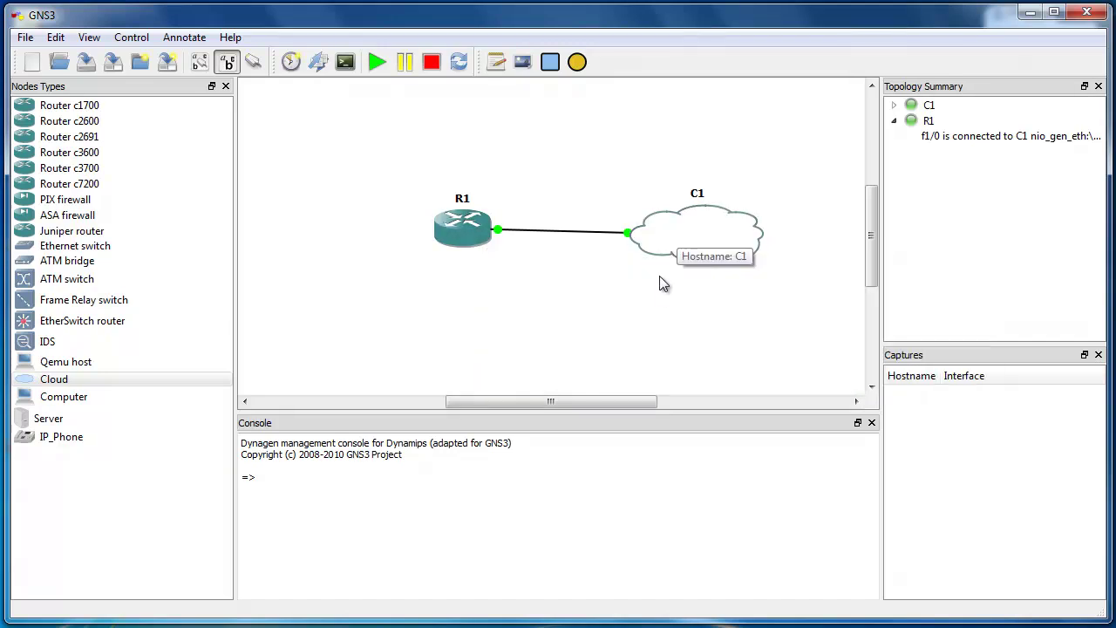